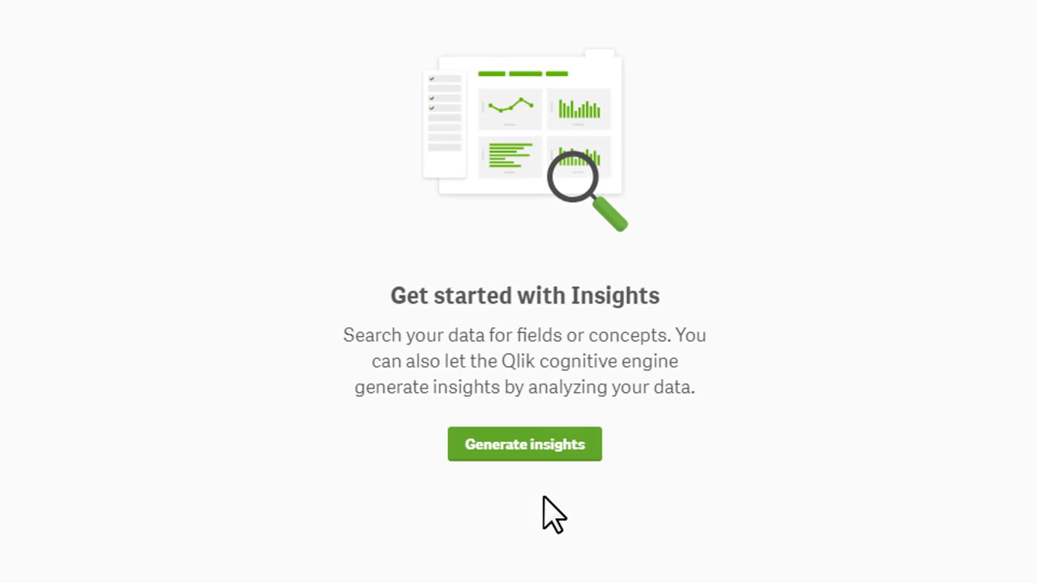
Generate insights, then add the City sales map and ProductName contribution chart to My new sheet
{"action": "left_click", "coordinate": [537, 452]}
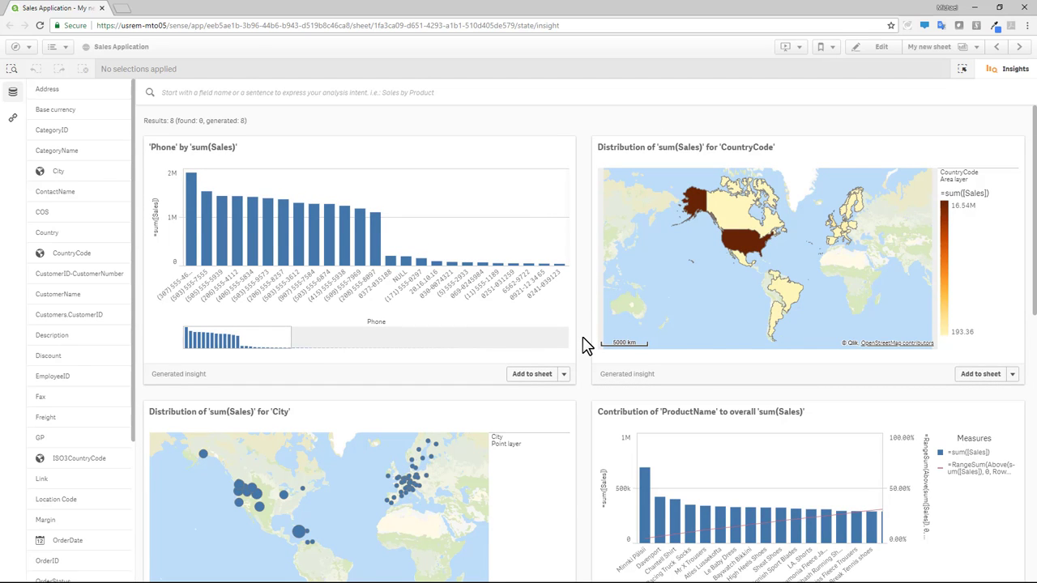
{"action": "scroll", "coordinate": [589, 350], "scroll_direction": "down", "scroll_amount": 4}
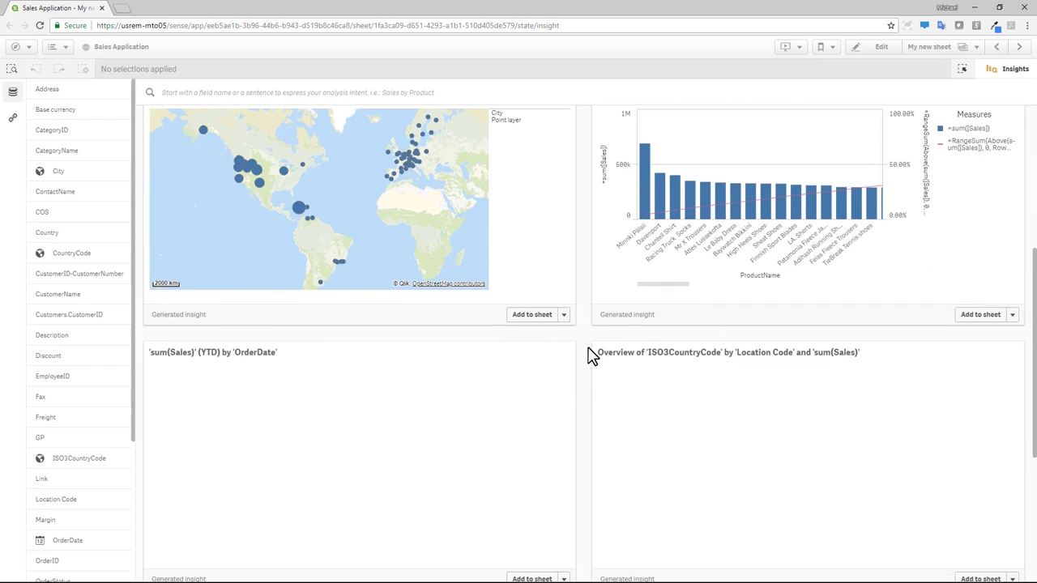
{"action": "left_click", "coordinate": [535, 315]}
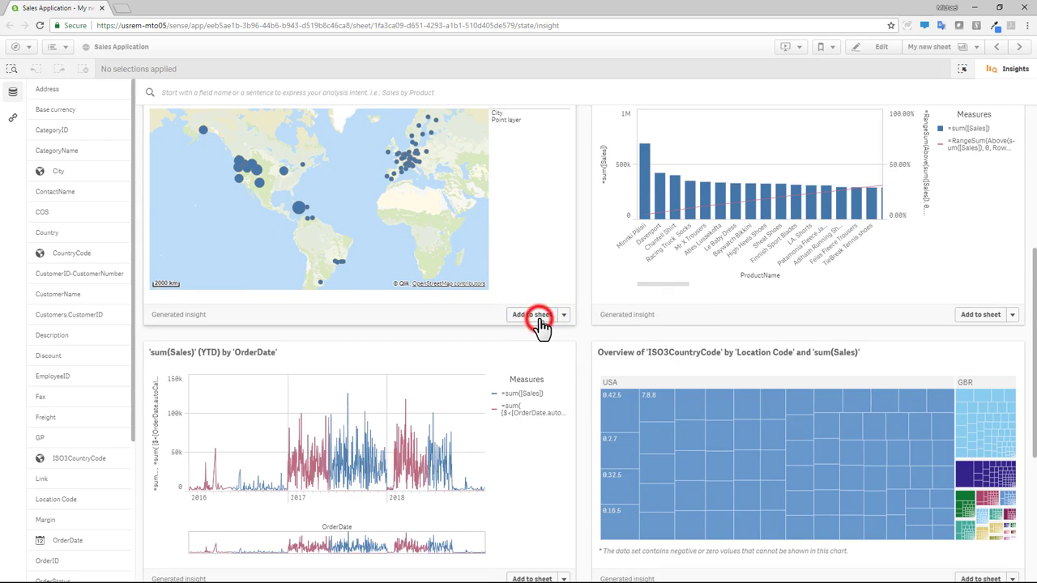
{"action": "left_click", "coordinate": [972, 316]}
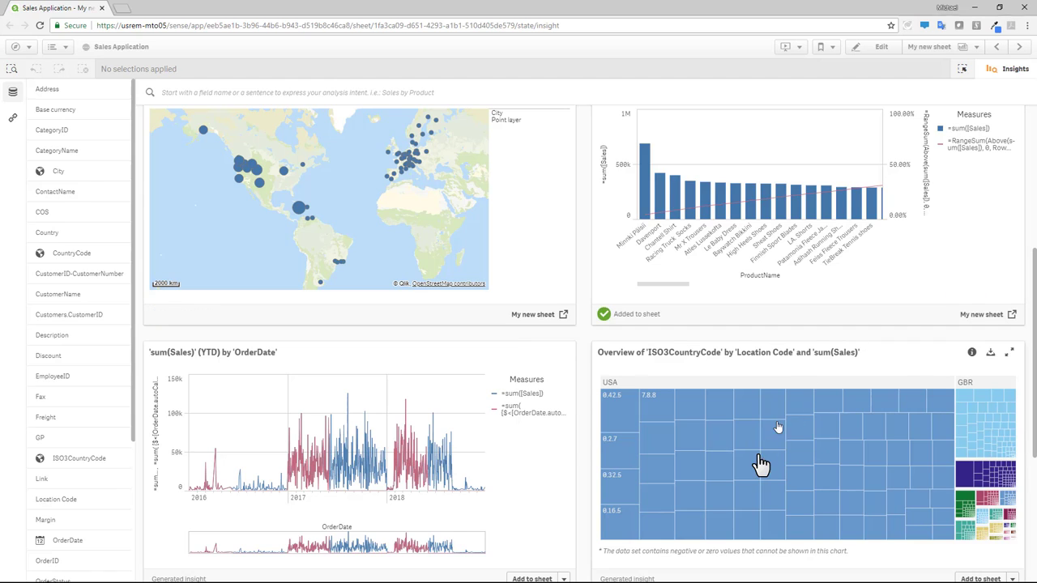
{"action": "scroll", "coordinate": [759, 461], "scroll_direction": "up", "scroll_amount": 5}
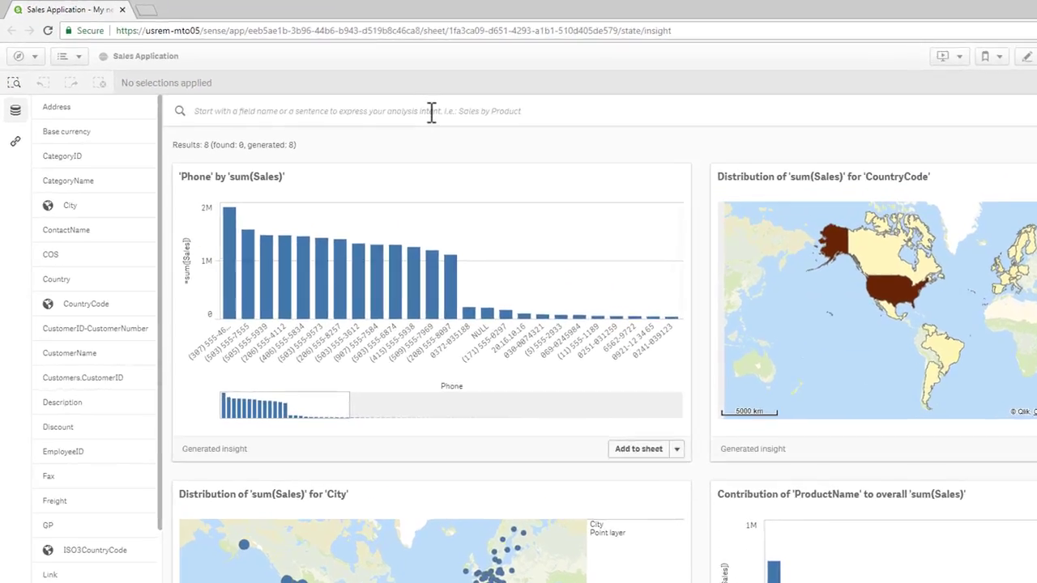
Search insights for 'Sales by Country' and add the resulting Country sales map to the sheet
{"action": "left_click", "coordinate": [361, 92]}
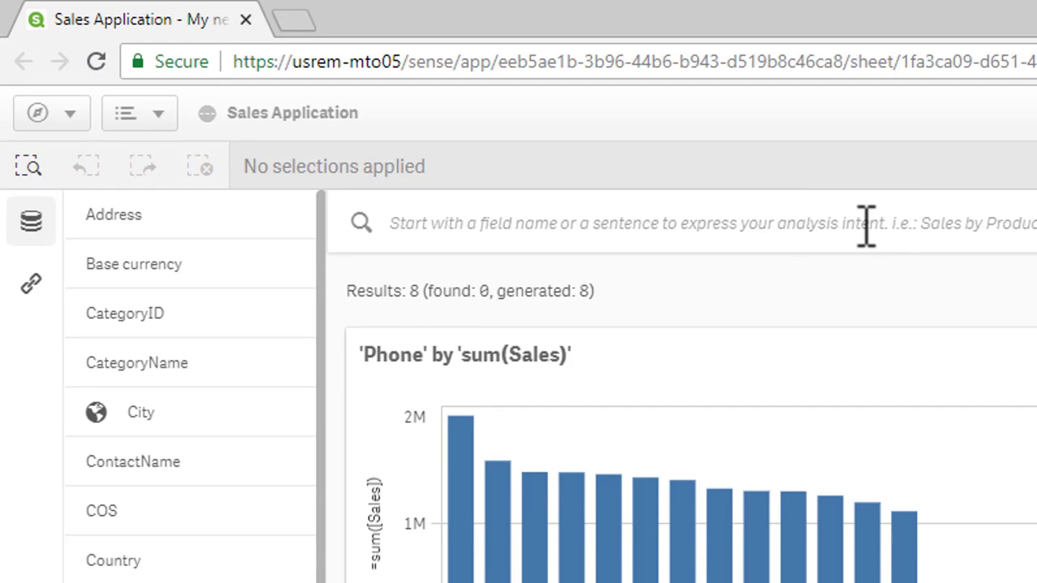
{"action": "type", "text": "Sales"}
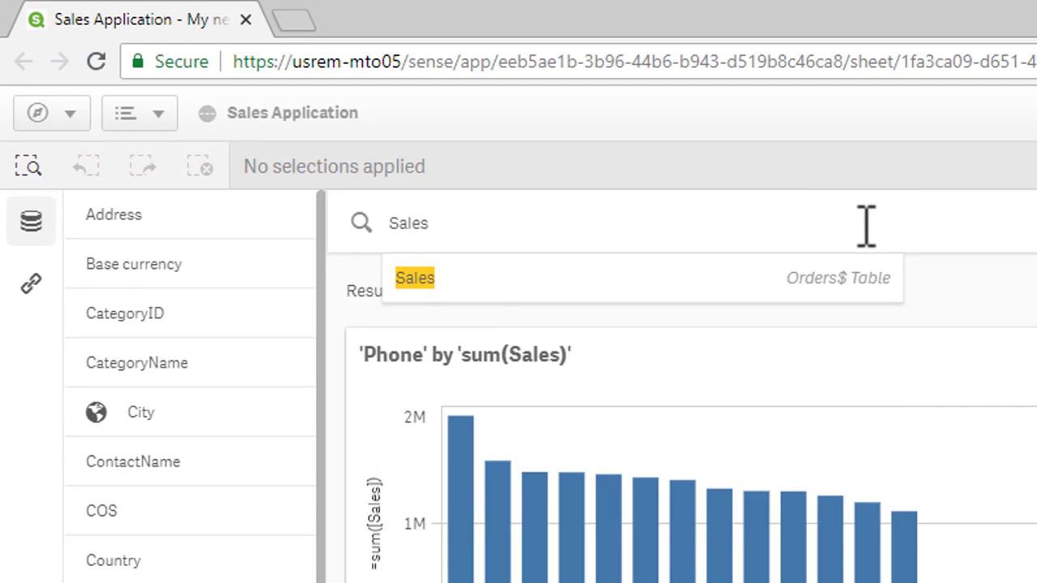
{"action": "key", "text": "Return"}
{"action": "type", "text": "by Coun"}
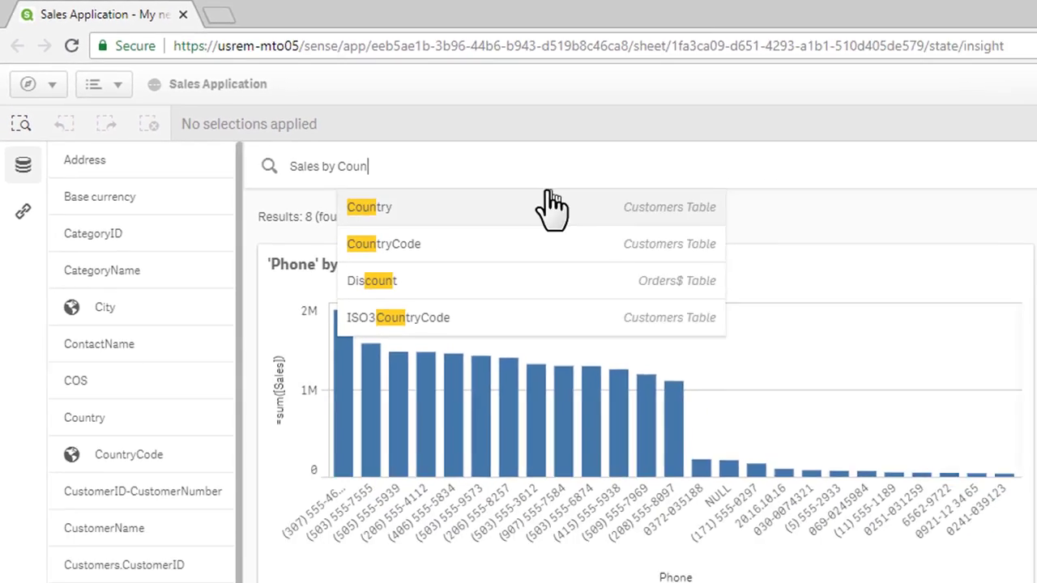
{"action": "left_click", "coordinate": [765, 278]}
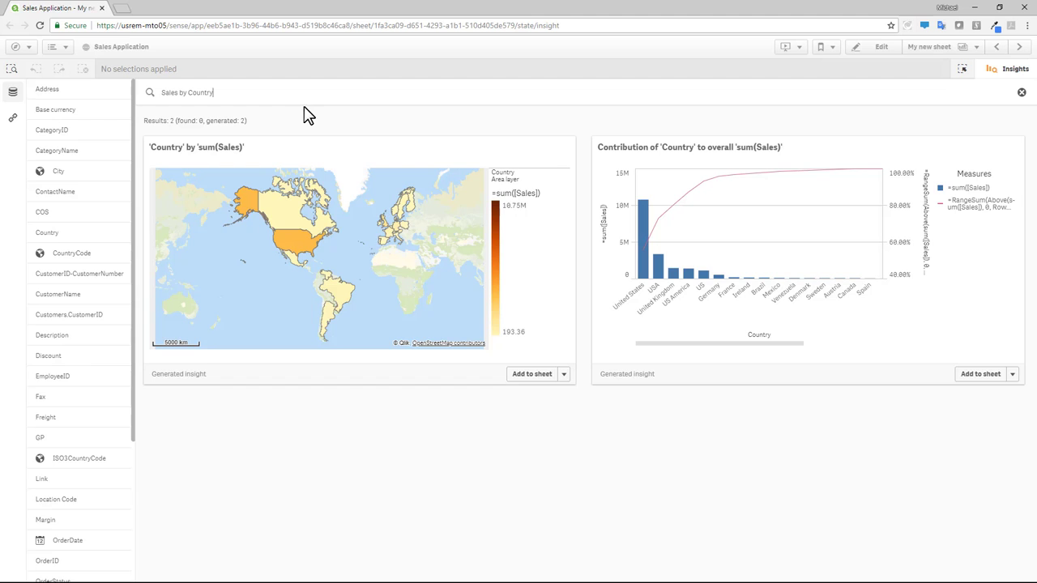
{"action": "left_click", "coordinate": [526, 377]}
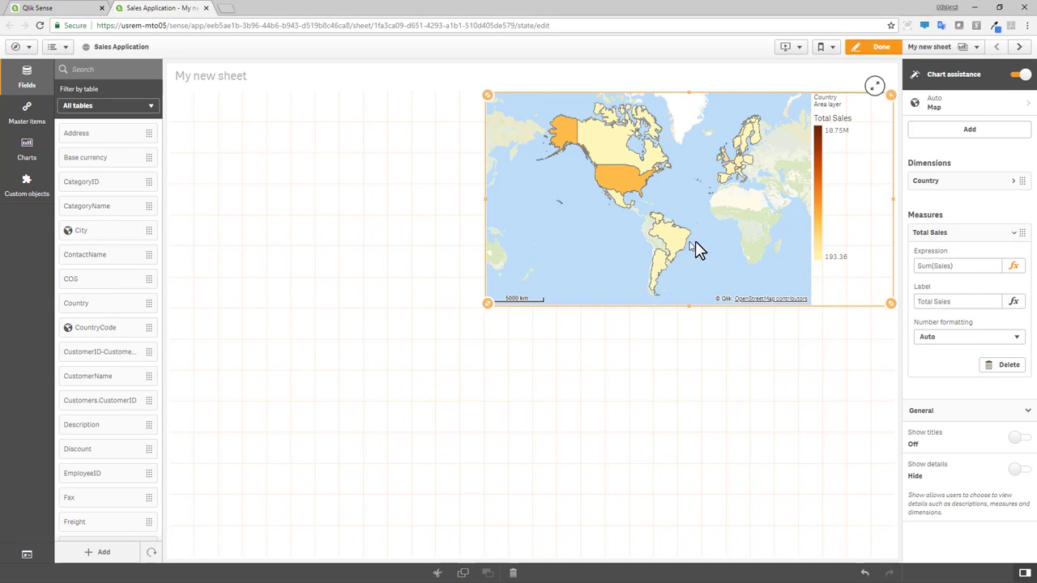
Switch the Total Sales by Country chart to Bar chart, then Distribution plot, then Table
{"action": "left_click", "coordinate": [980, 110]}
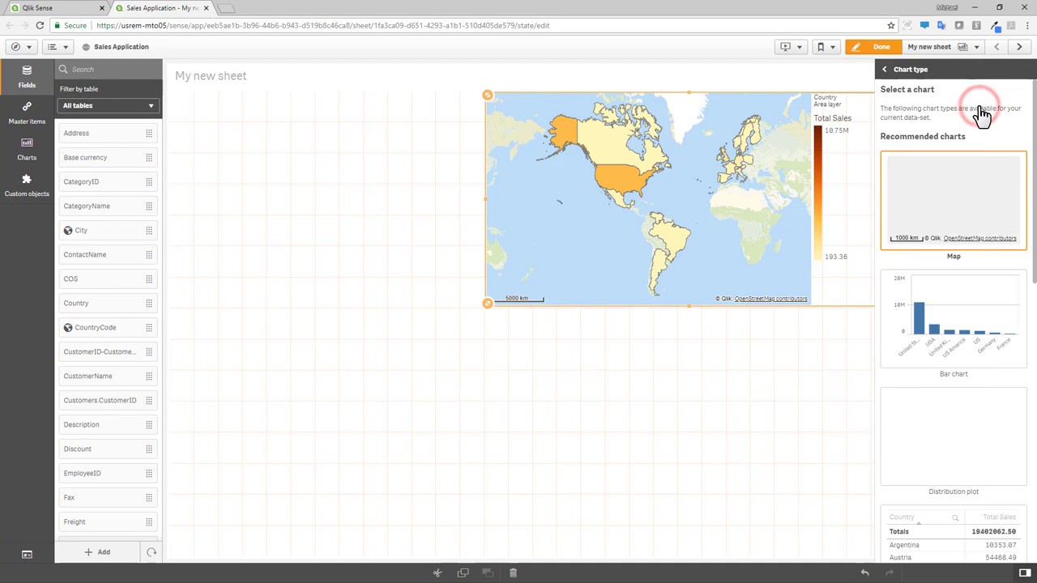
{"action": "left_click", "coordinate": [973, 286]}
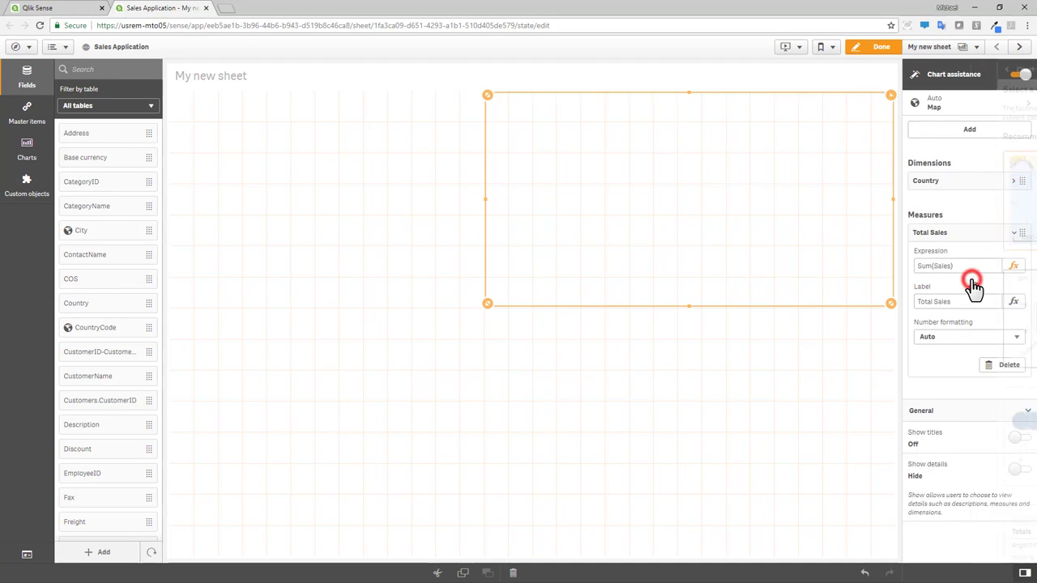
{"action": "left_click", "coordinate": [972, 106]}
{"action": "left_click", "coordinate": [970, 410]}
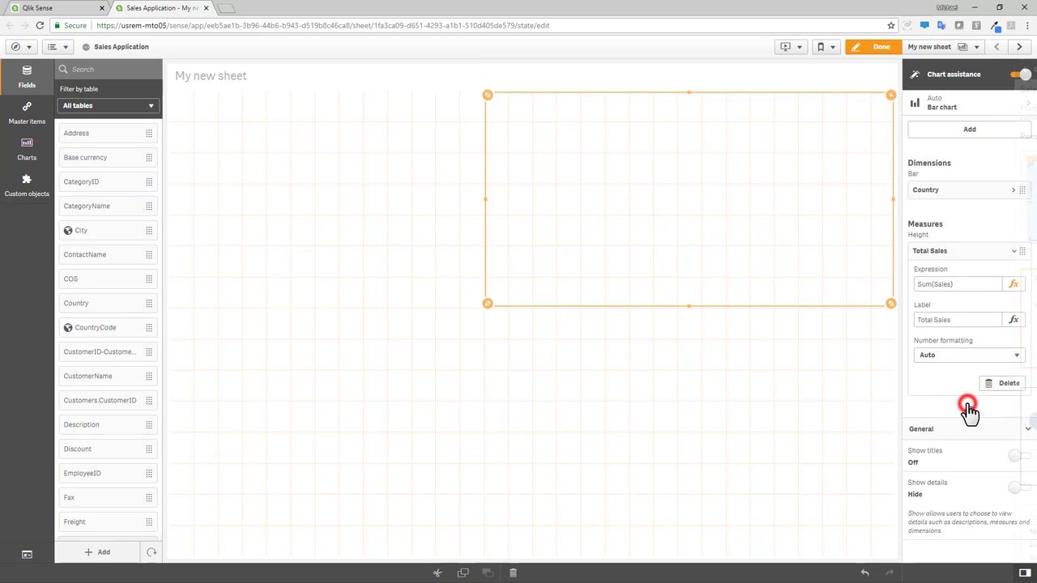
{"action": "left_click", "coordinate": [969, 108]}
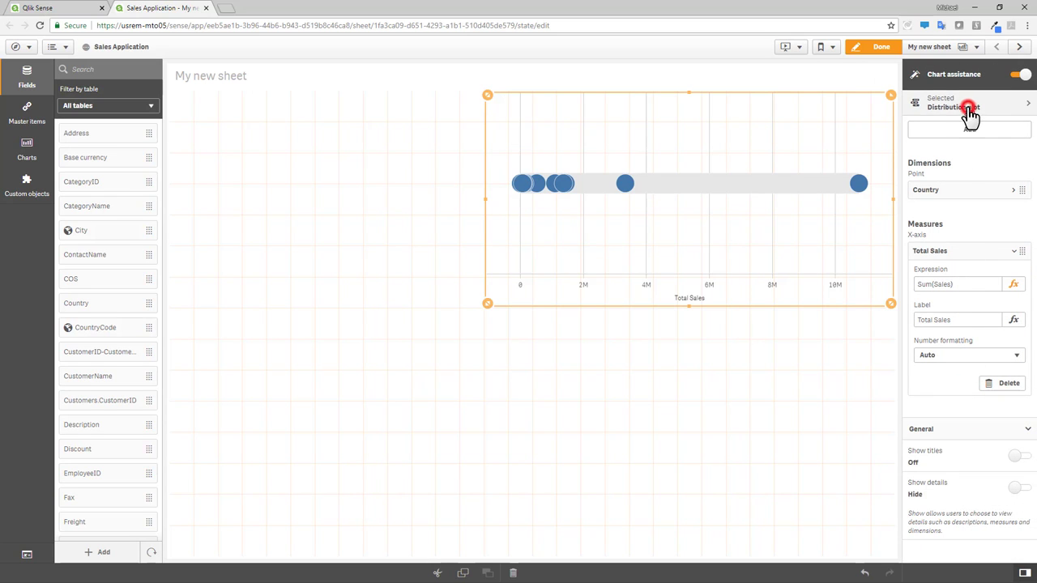
{"action": "left_click", "coordinate": [951, 538]}
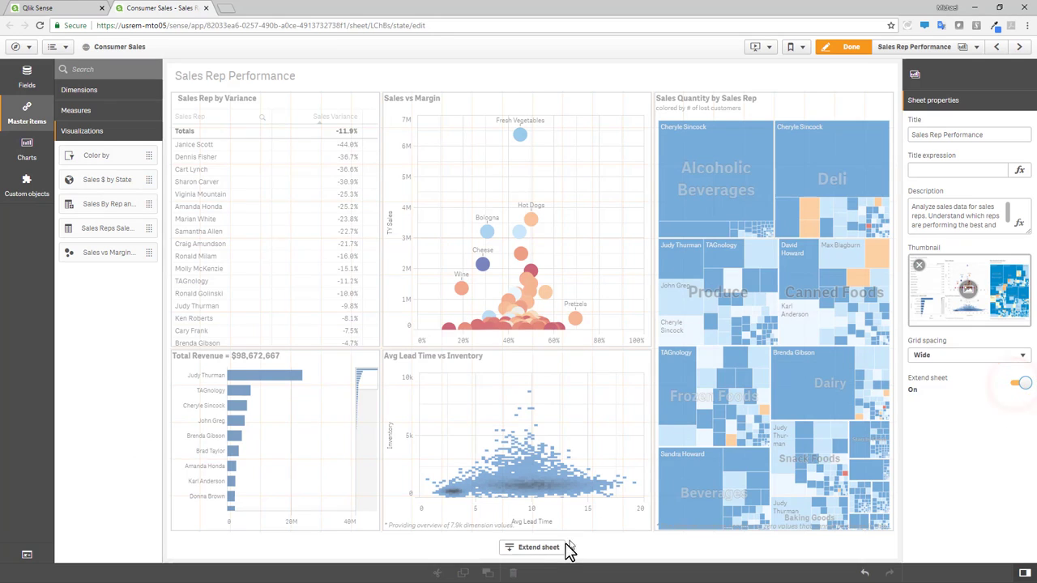
Extend the sheet and place the state sales map, Sales Reps Sales Variance table and Sales vs Margin chart
{"action": "left_click", "coordinate": [561, 549]}
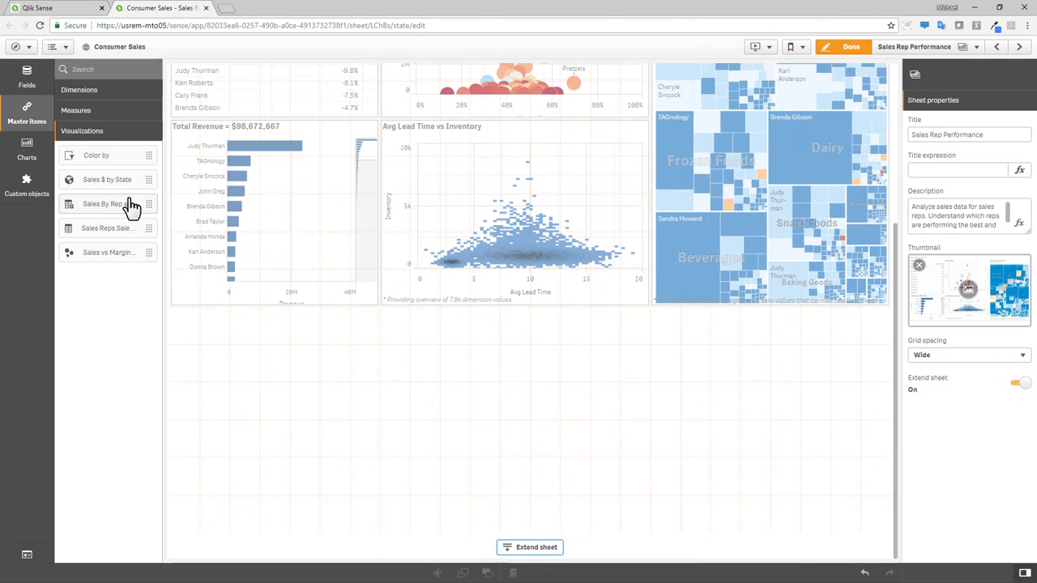
{"action": "left_click_drag", "start_coordinate": [126, 182], "coordinate": [169, 289]}
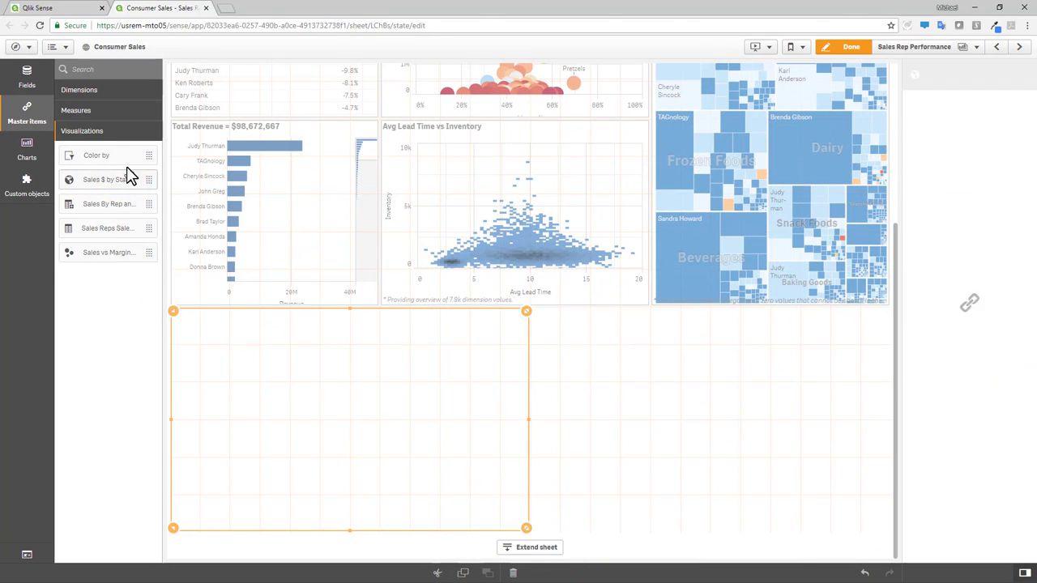
{"action": "left_click_drag", "start_coordinate": [104, 228], "coordinate": [608, 441]}
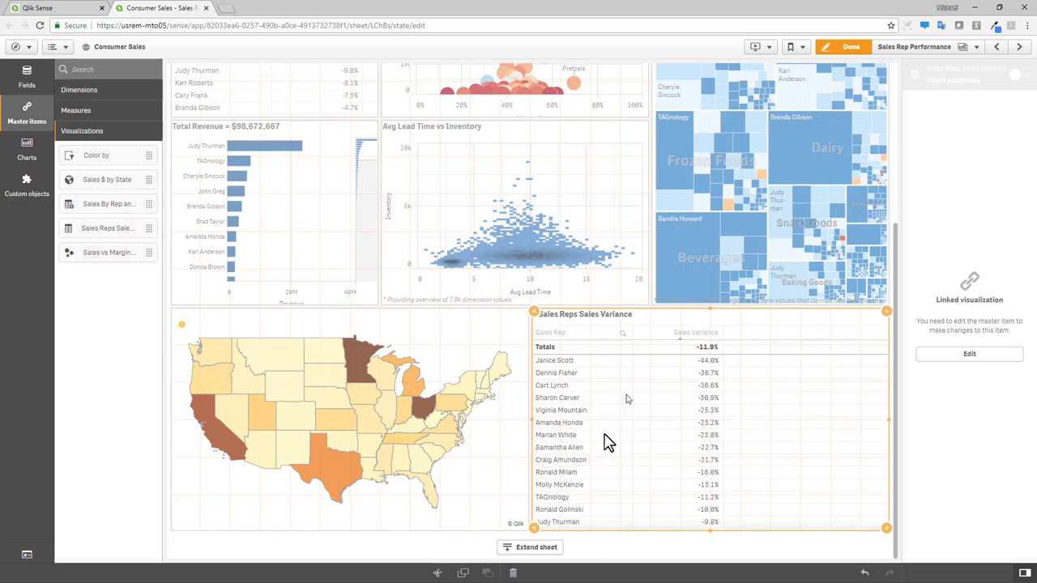
{"action": "left_click", "coordinate": [531, 548]}
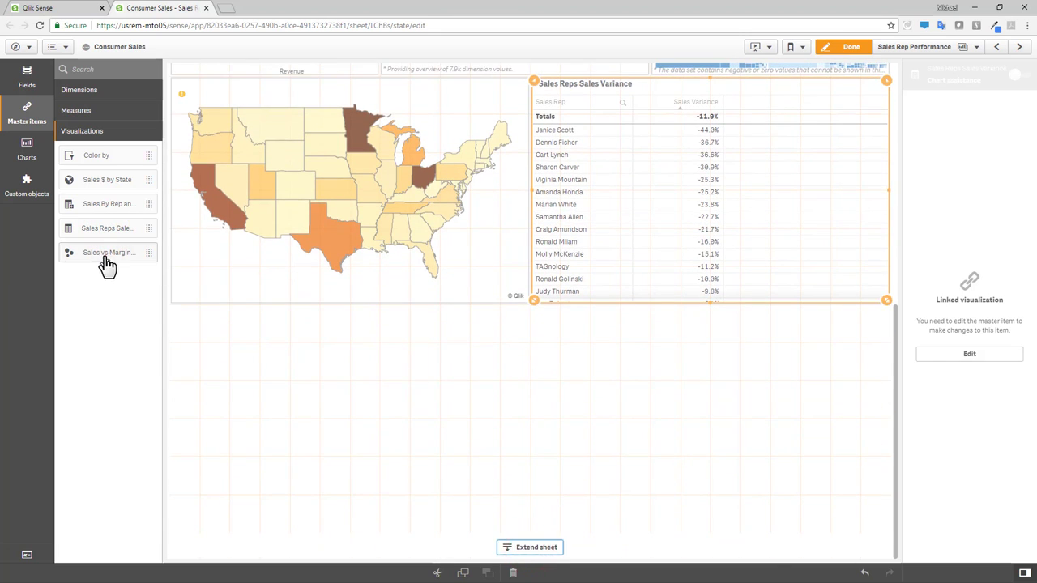
{"action": "left_click_drag", "start_coordinate": [106, 258], "coordinate": [321, 387]}
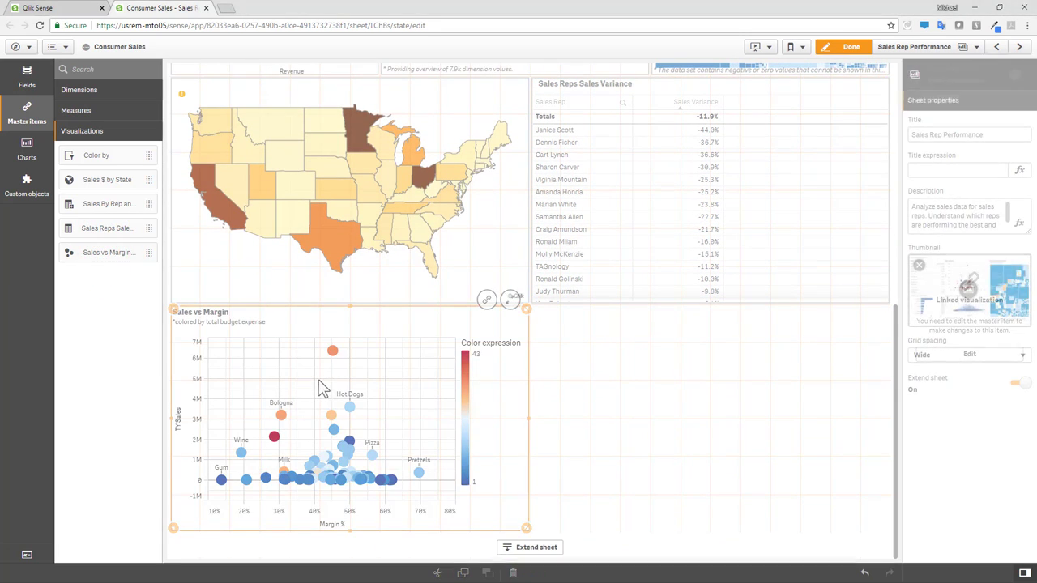
Try Medium and Narrow grid spacing, then set the sheet's grid spacing to Wide
{"action": "left_click", "coordinate": [1024, 360]}
{"action": "left_click", "coordinate": [965, 377]}
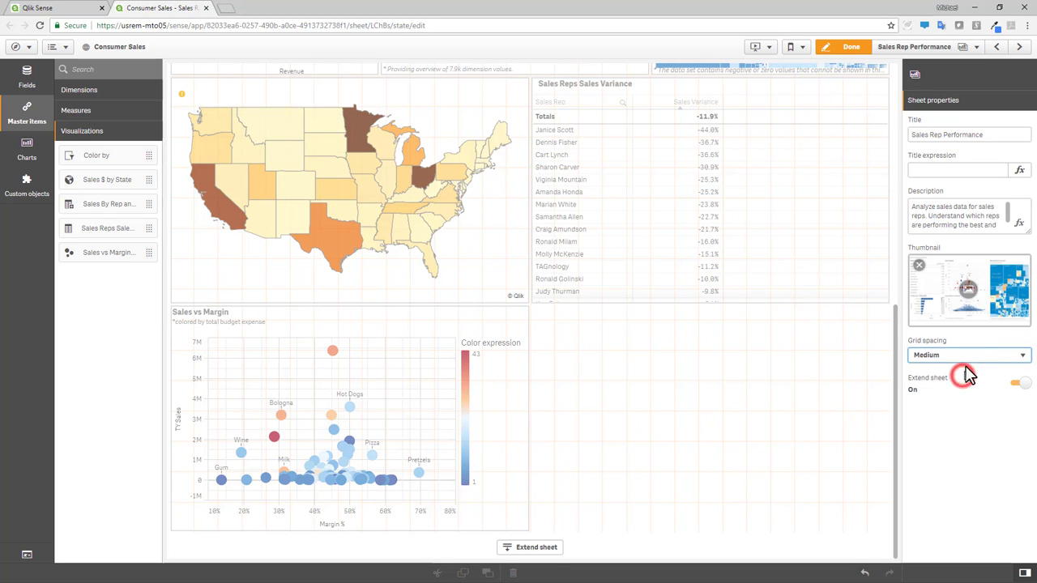
{"action": "left_click", "coordinate": [968, 361]}
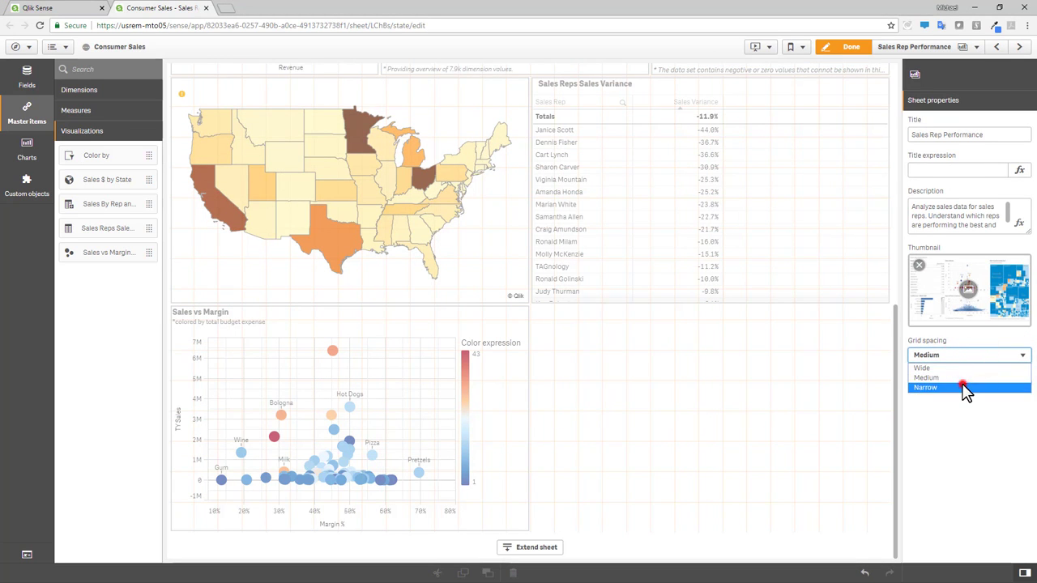
{"action": "left_click", "coordinate": [964, 388]}
{"action": "left_click", "coordinate": [962, 356]}
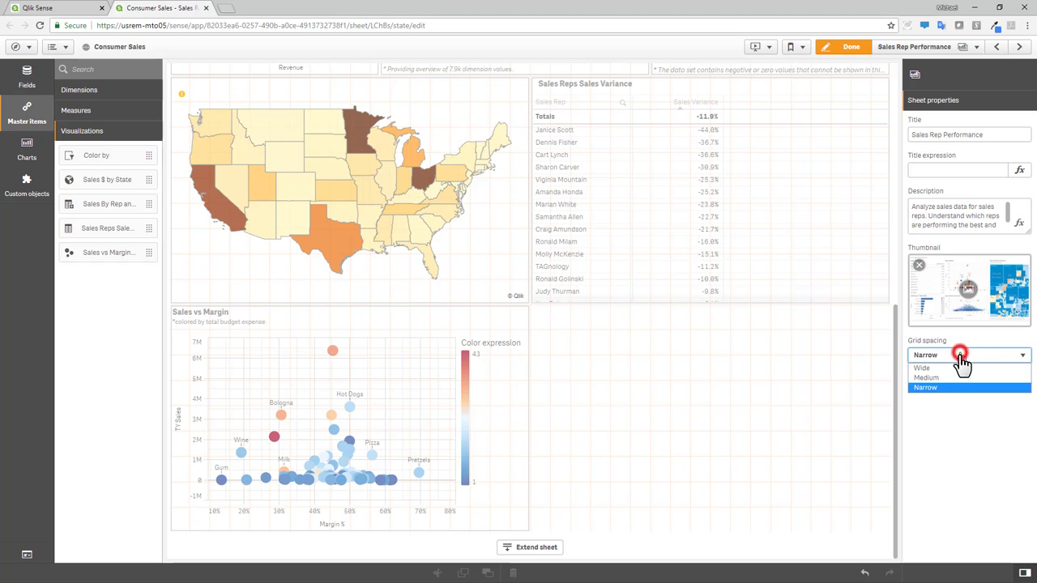
{"action": "left_click", "coordinate": [958, 371]}
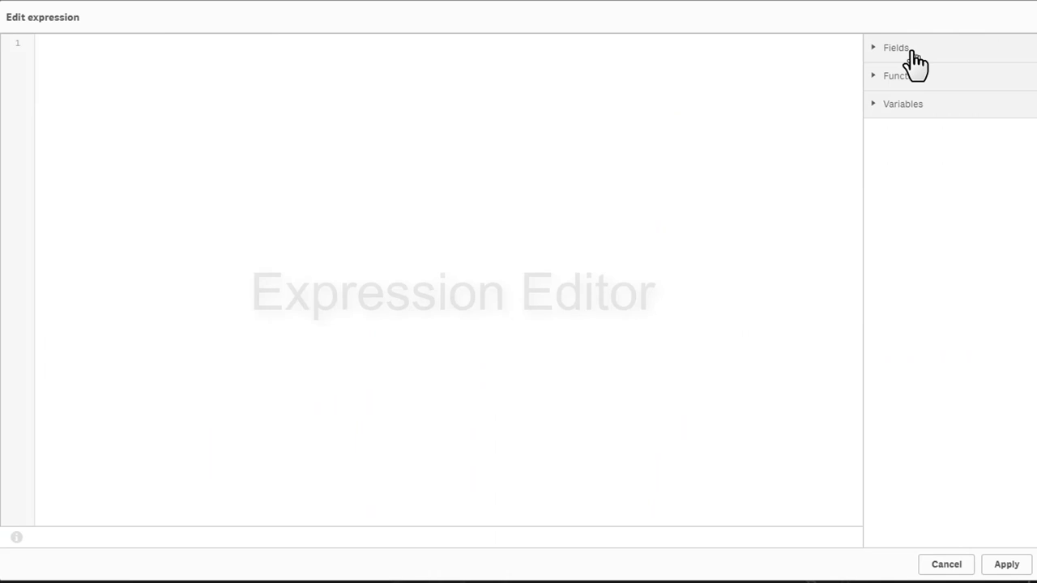
Insert Count(distinct [Qty Backordered]) into the expression using the Fields helper
{"action": "left_click", "coordinate": [907, 48]}
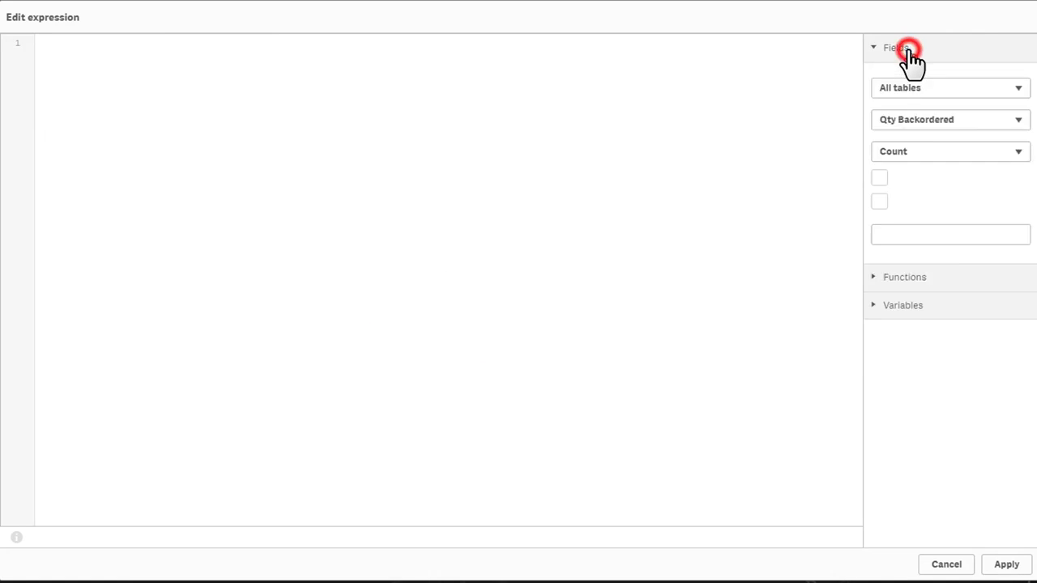
{"action": "left_click", "coordinate": [901, 319]}
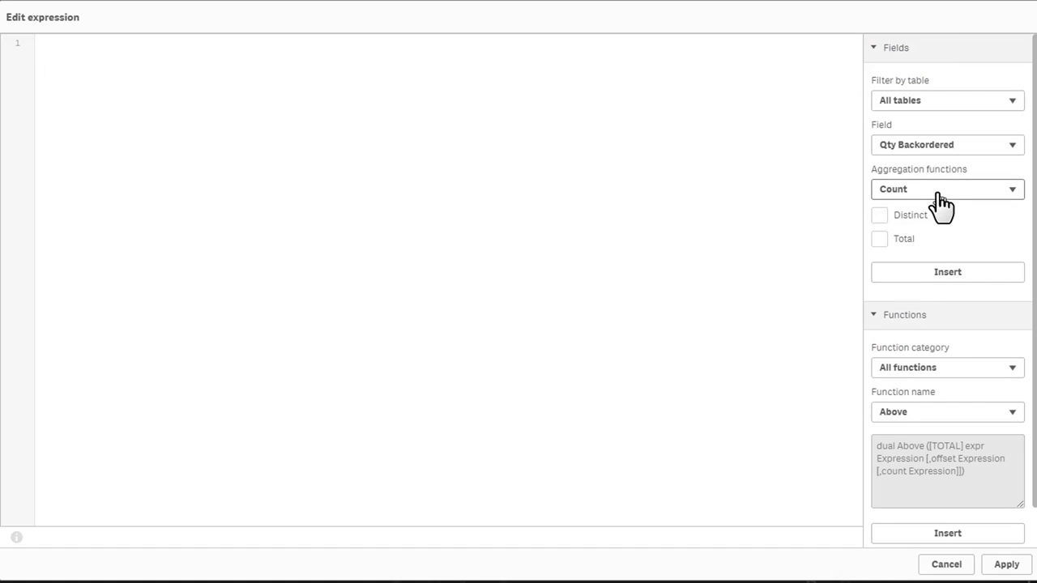
{"action": "left_click", "coordinate": [914, 216]}
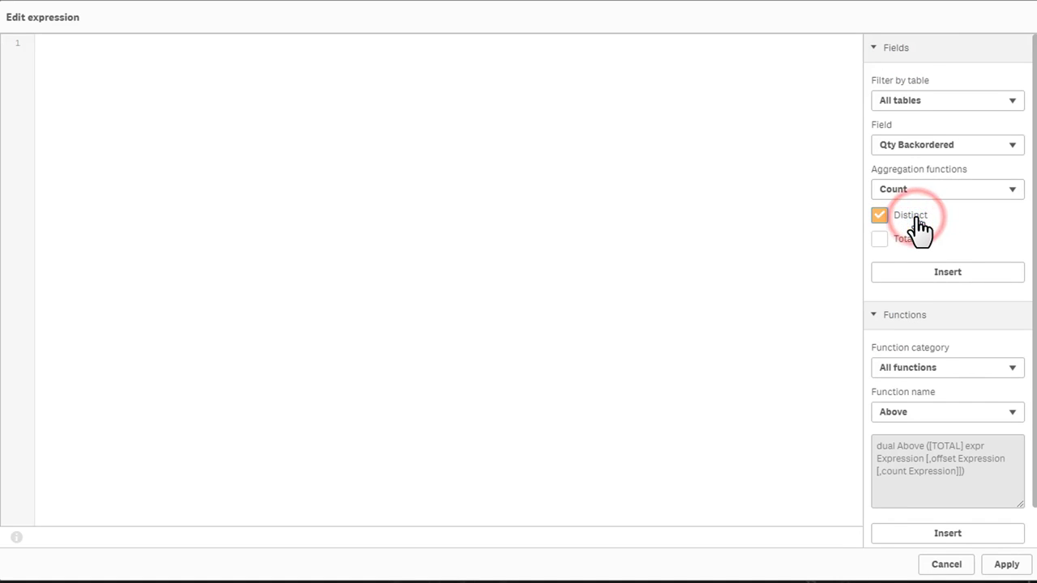
{"action": "left_click", "coordinate": [913, 275]}
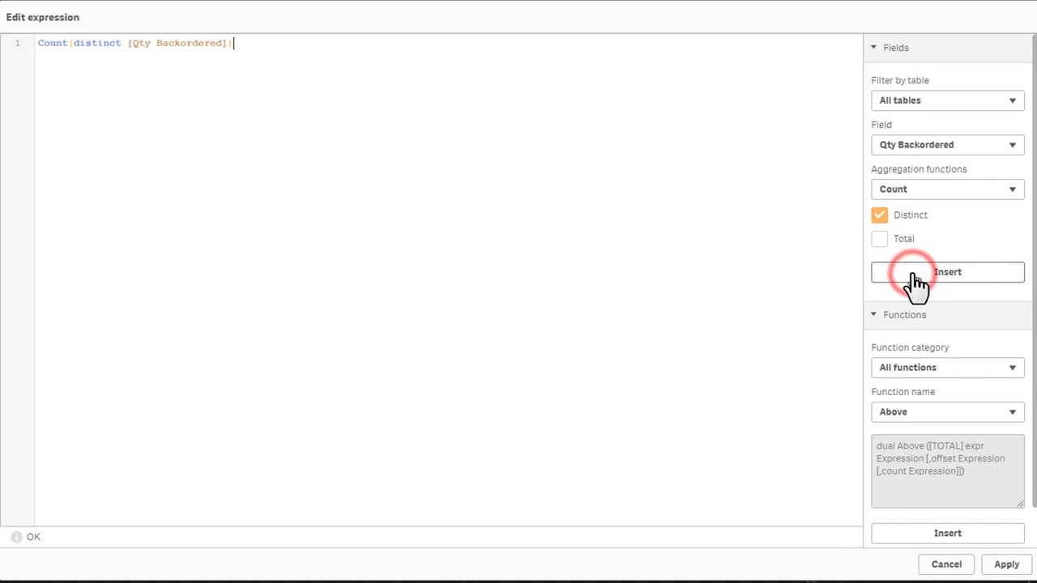
Browse the Functions helper, keeping all categories and Above, then open the Variables list
{"action": "left_click", "coordinate": [913, 370]}
{"action": "left_click", "coordinate": [916, 371]}
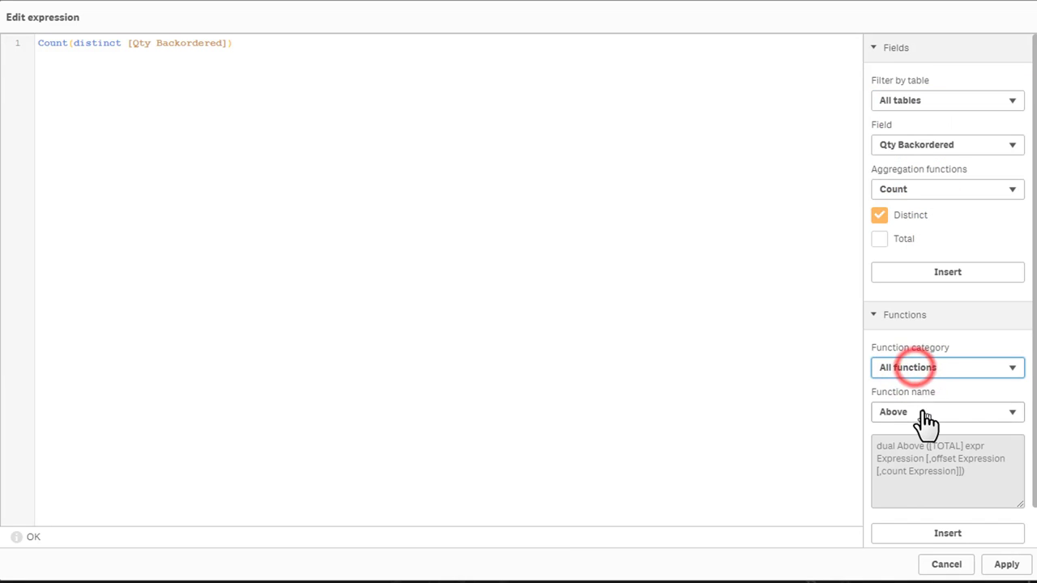
{"action": "left_click", "coordinate": [923, 415]}
{"action": "left_click", "coordinate": [923, 413]}
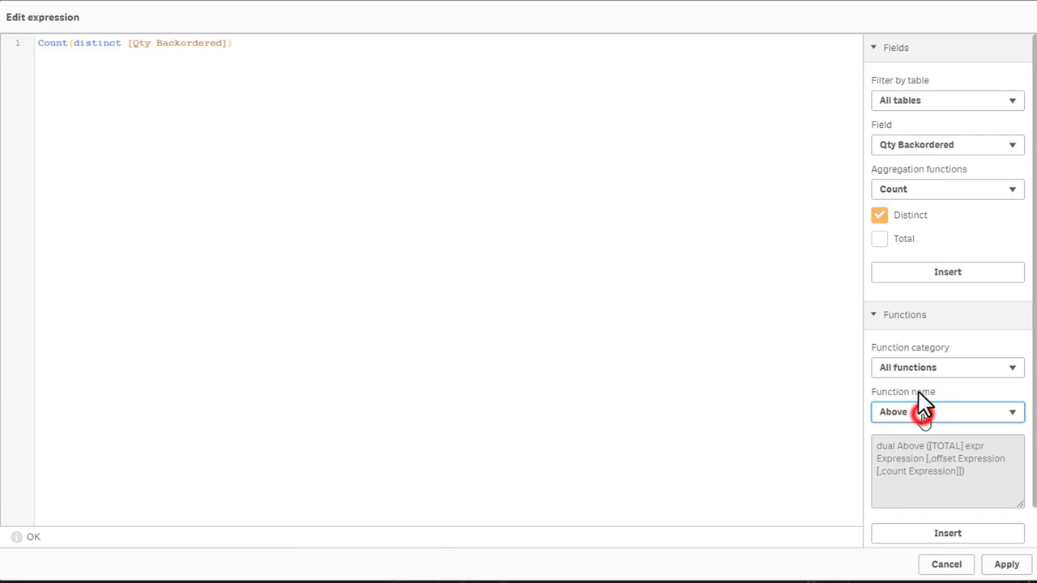
{"action": "left_click", "coordinate": [894, 316]}
{"action": "left_click", "coordinate": [895, 340]}
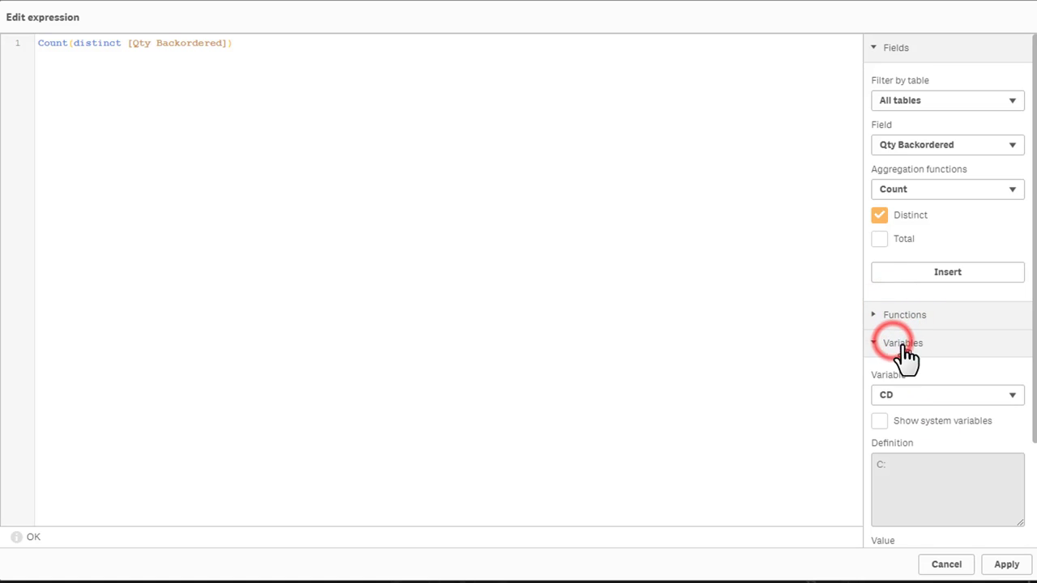
{"action": "left_click", "coordinate": [921, 396]}
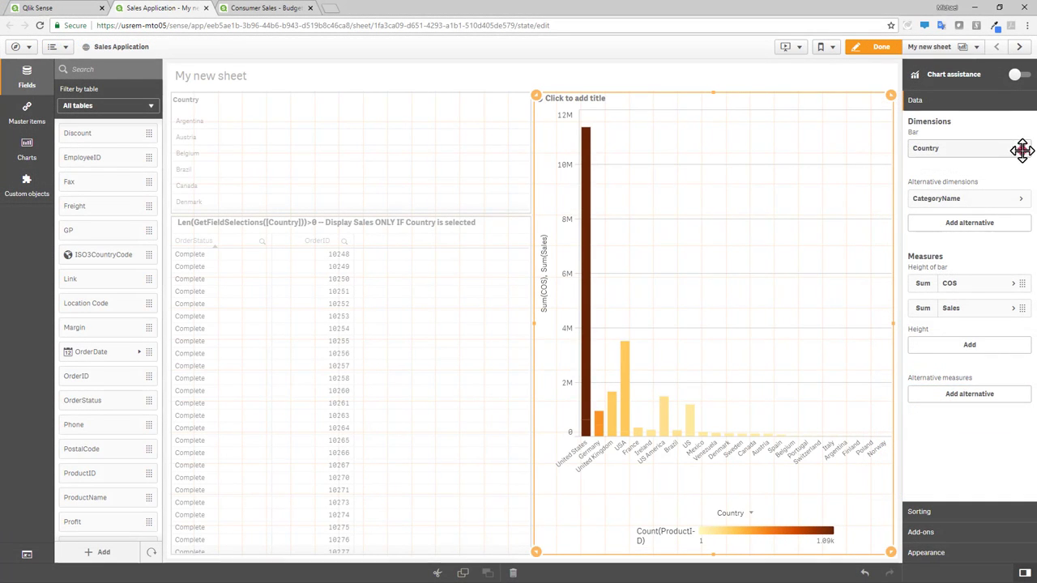
Make Country an alternative dimension, move Sales above COS as Avg(Sales), and finish editing
{"action": "mouse_move", "coordinate": [1022, 149]}
{"action": "left_mouse_down"}
{"action": "mouse_move", "coordinate": [1022, 219]}
{"action": "mouse_move", "coordinate": [1026, 146]}
{"action": "left_mouse_up"}
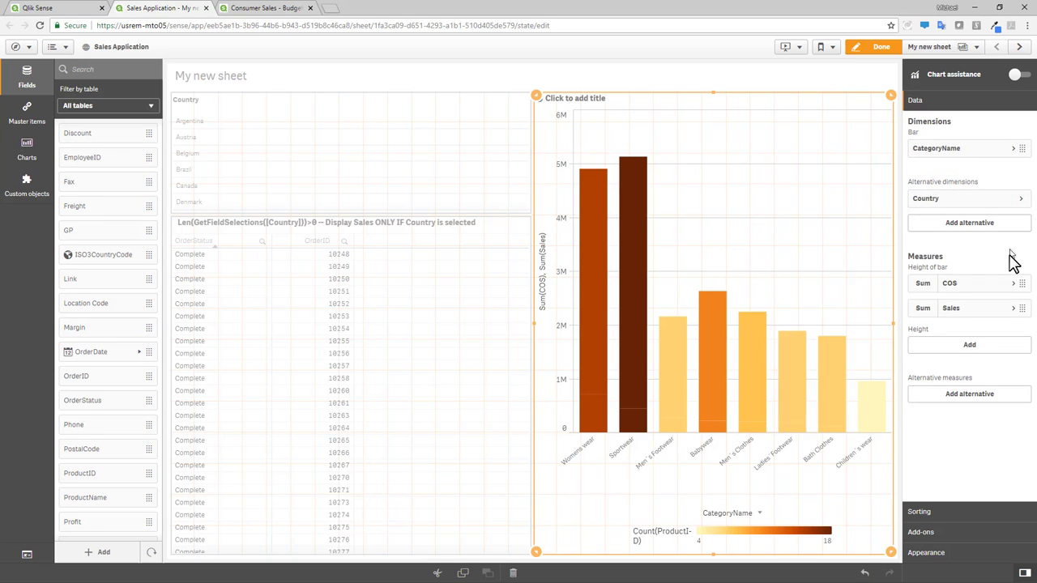
{"action": "left_click_drag", "start_coordinate": [1022, 308], "coordinate": [1020, 277]}
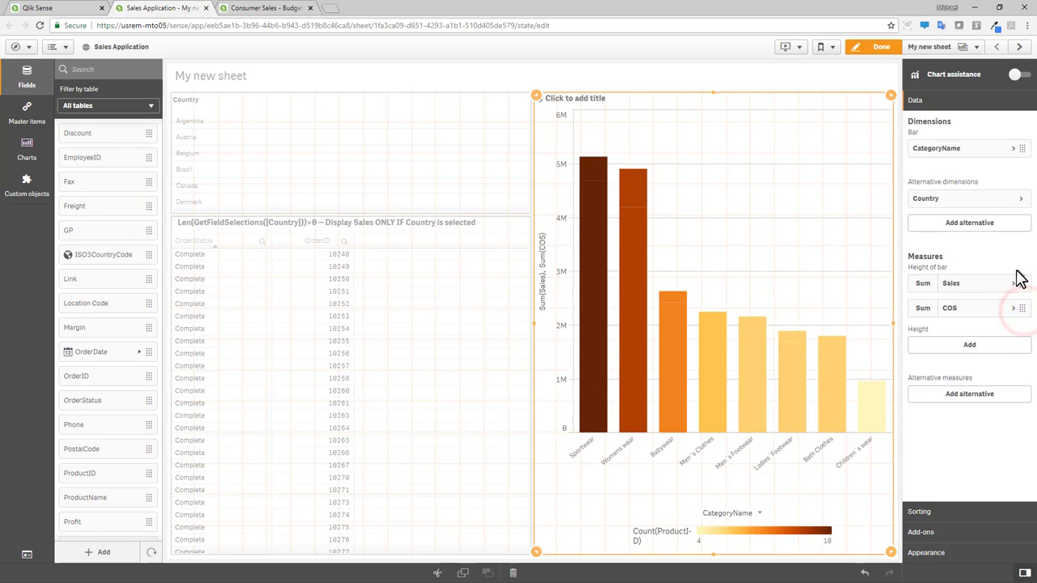
{"action": "left_click", "coordinate": [918, 283]}
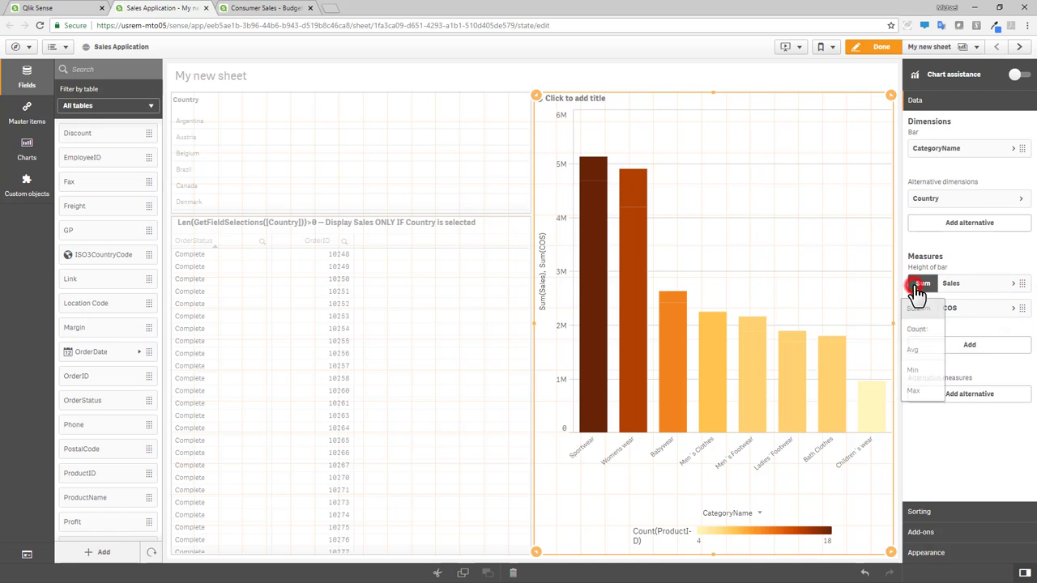
{"action": "left_click", "coordinate": [915, 350]}
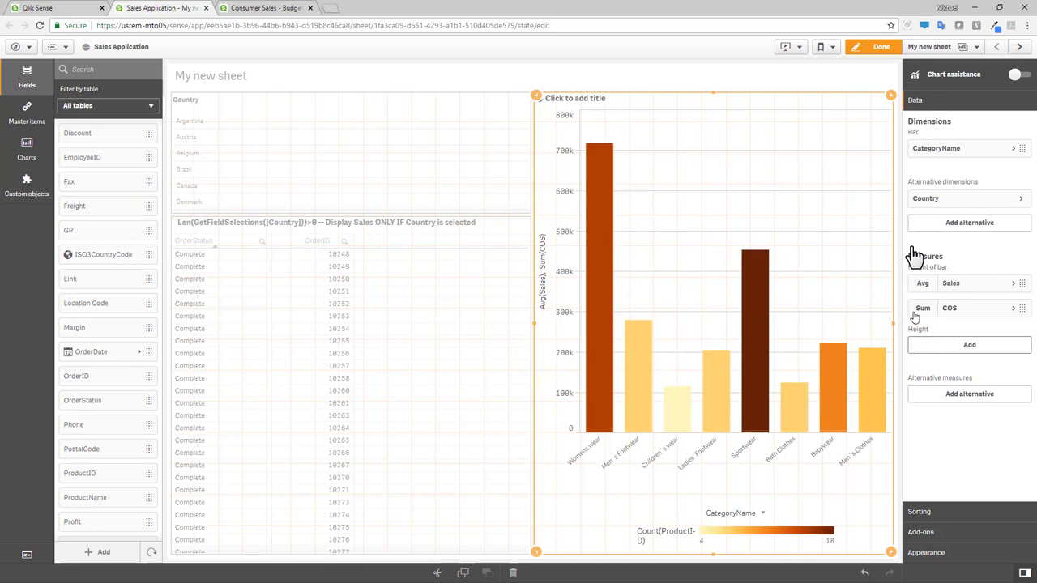
{"action": "left_click", "coordinate": [896, 51]}
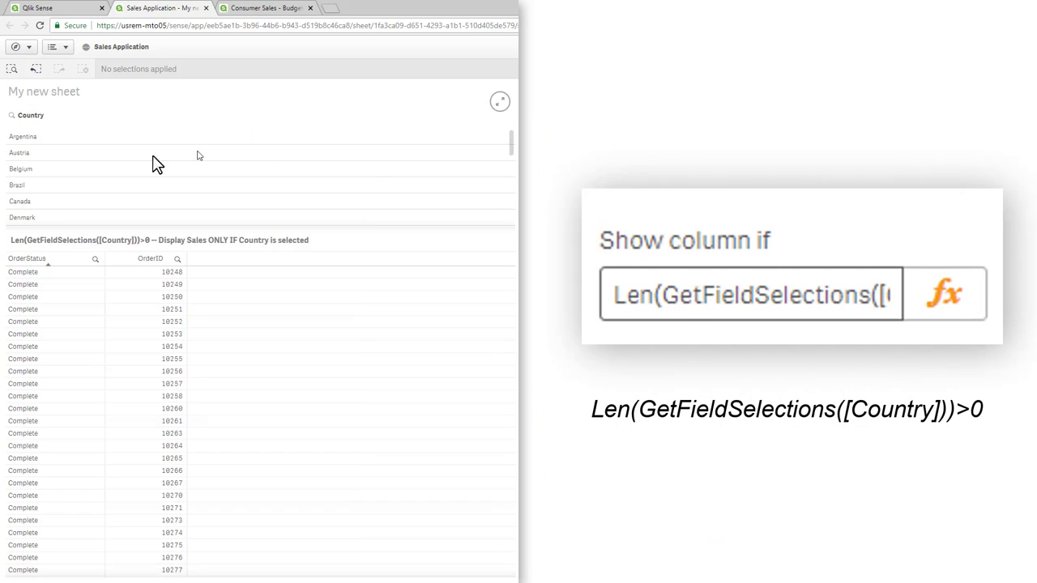
Select and clear Belgium, then select Canada to reveal the conditional Sum(Sales) column
{"action": "left_click", "coordinate": [73, 168]}
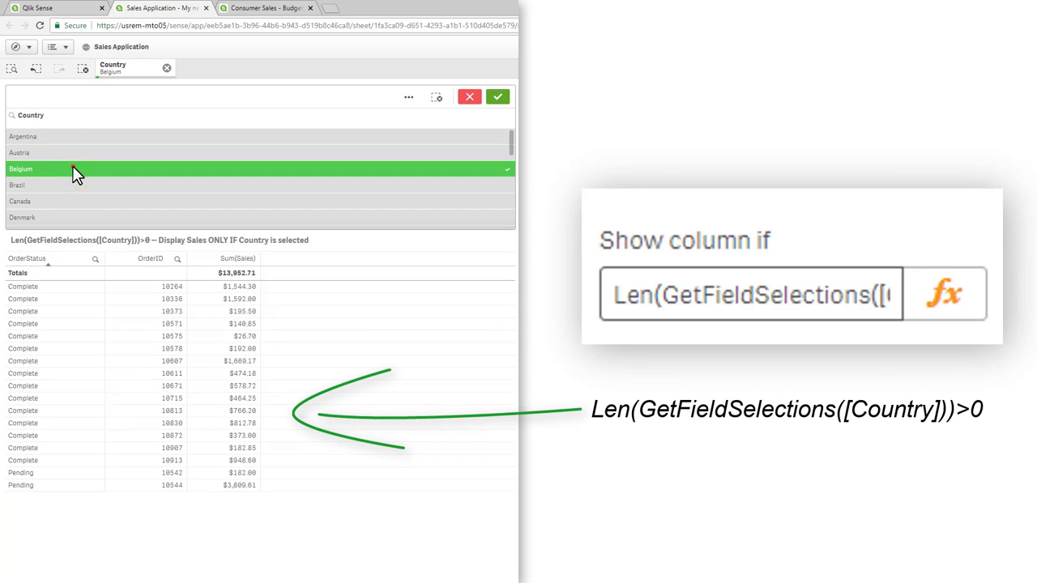
{"action": "left_click", "coordinate": [73, 169]}
{"action": "left_click", "coordinate": [65, 201]}
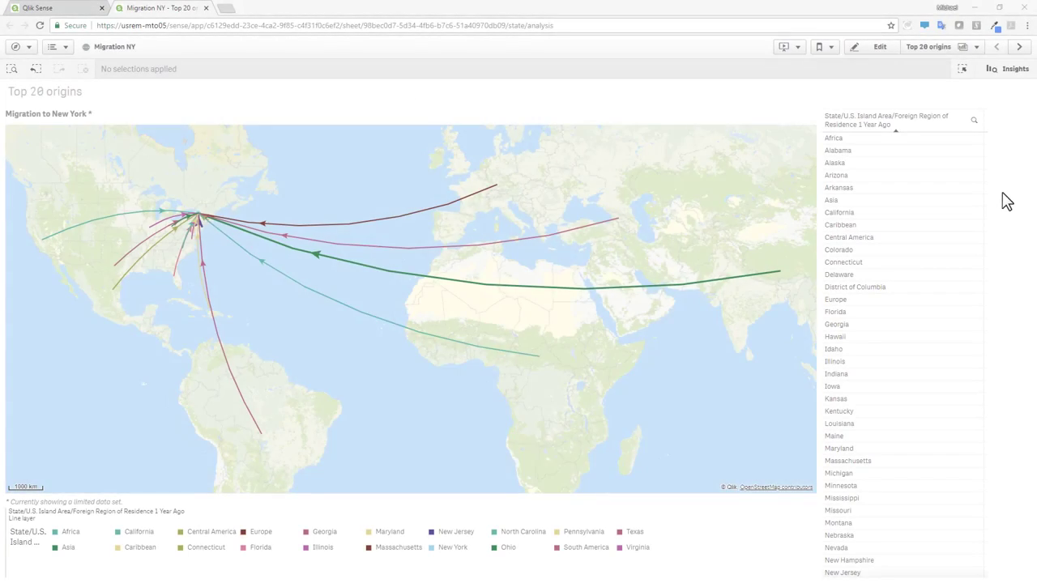
Filter the migration map to Colorado, clear it, then select origins Arizona through Asia
{"action": "left_click", "coordinate": [843, 250]}
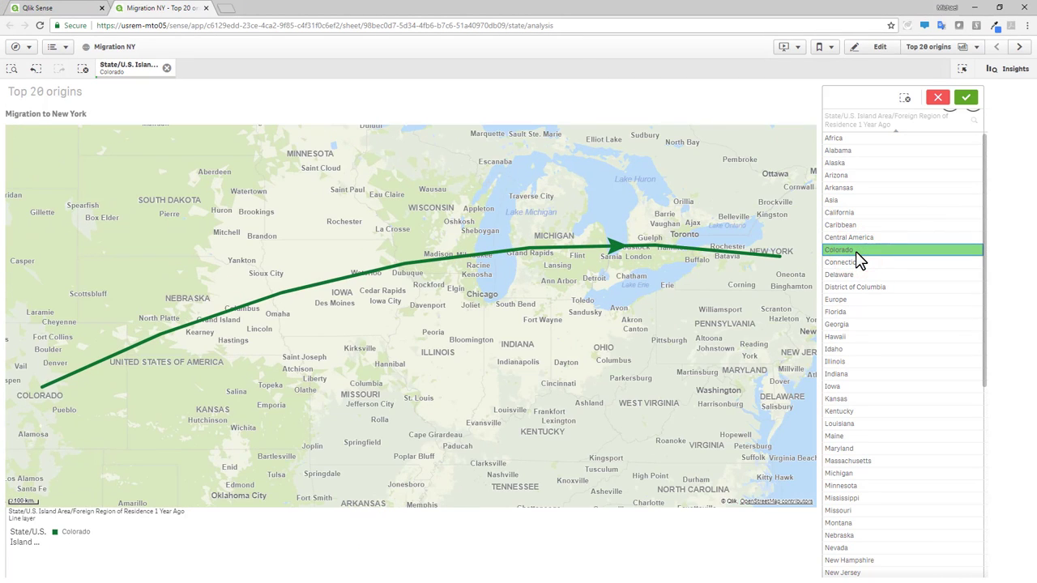
{"action": "left_click", "coordinate": [857, 253]}
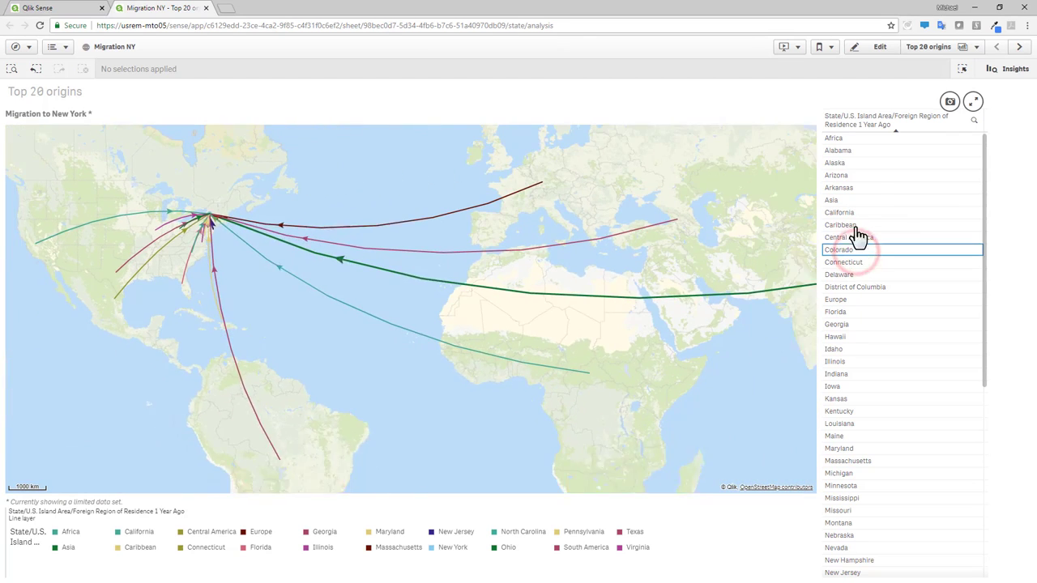
{"action": "left_click_drag", "start_coordinate": [856, 175], "coordinate": [854, 229]}
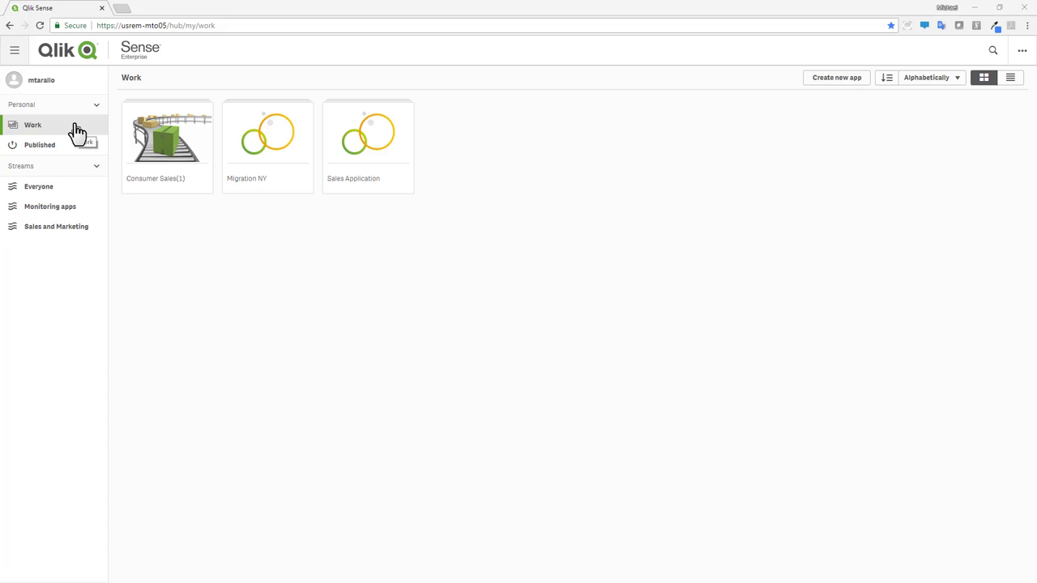
Republish Consumer Sales(1) to Sales and Marketing, replacing the existing app, then list published apps
{"action": "right_click", "coordinate": [162, 158]}
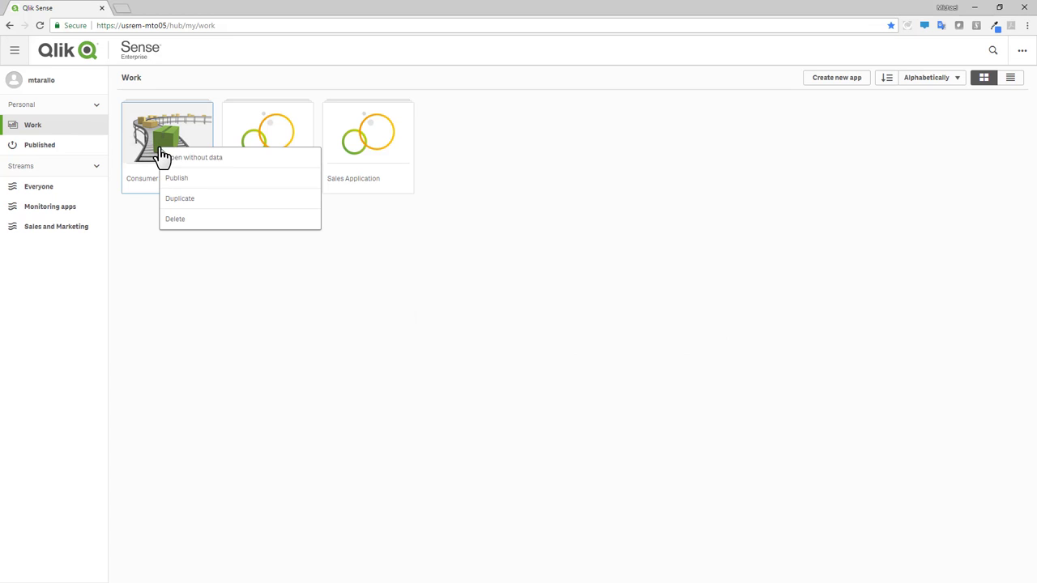
{"action": "left_click", "coordinate": [180, 178]}
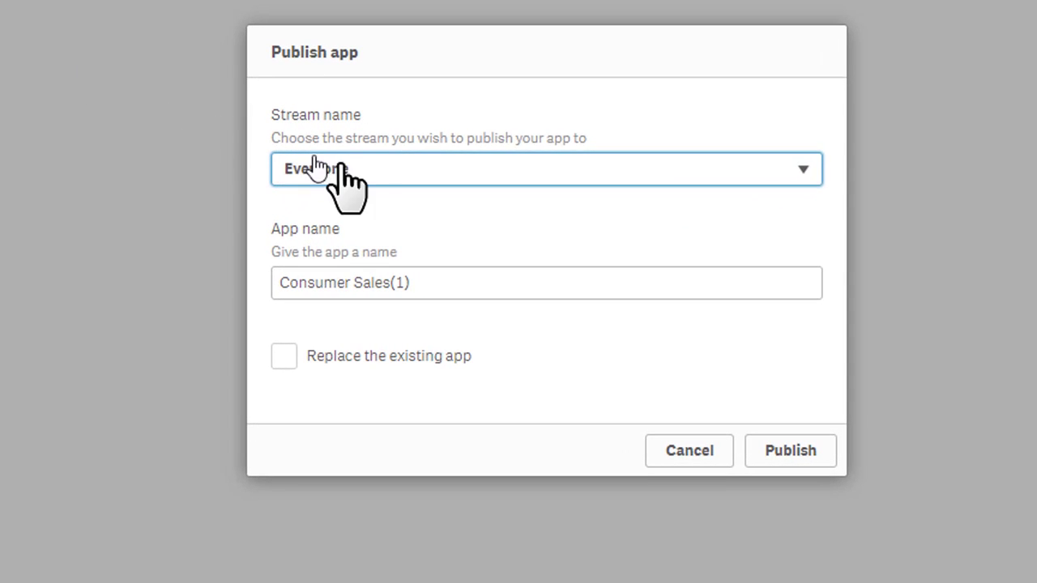
{"action": "left_click", "coordinate": [346, 169]}
{"action": "left_click", "coordinate": [348, 240]}
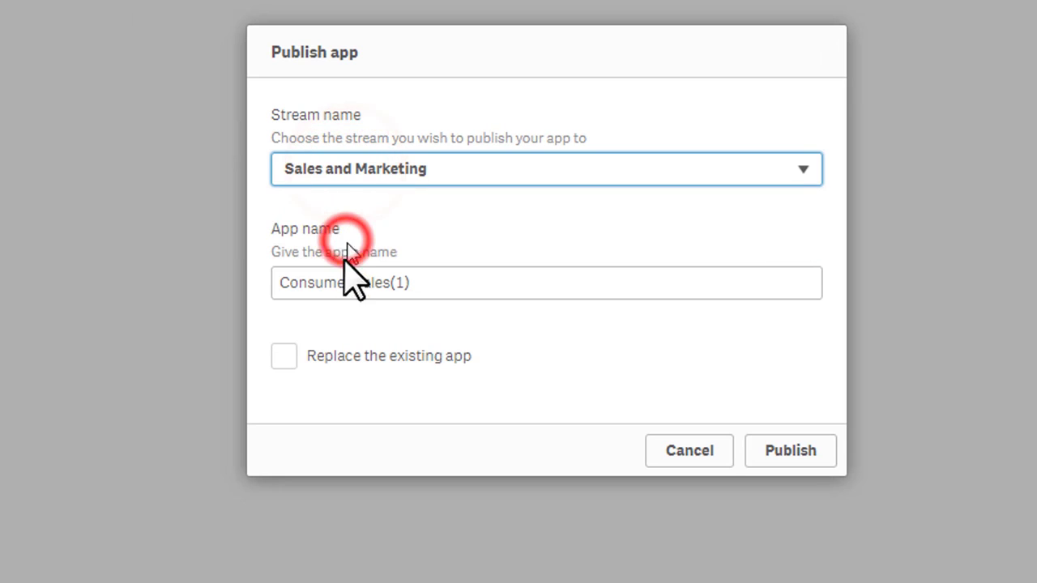
{"action": "left_click", "coordinate": [285, 357]}
{"action": "left_click", "coordinate": [770, 451]}
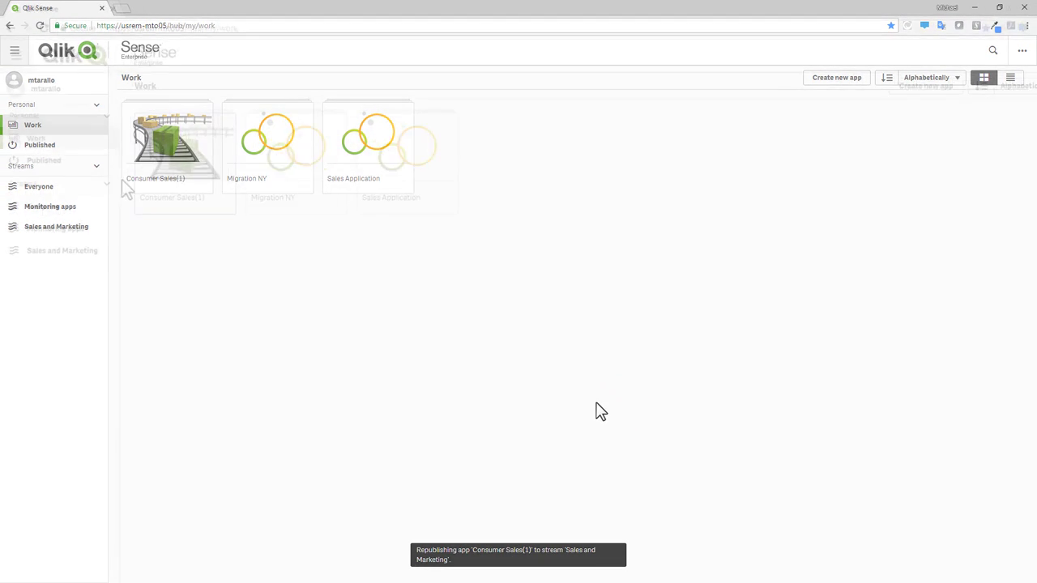
{"action": "left_click", "coordinate": [85, 148]}
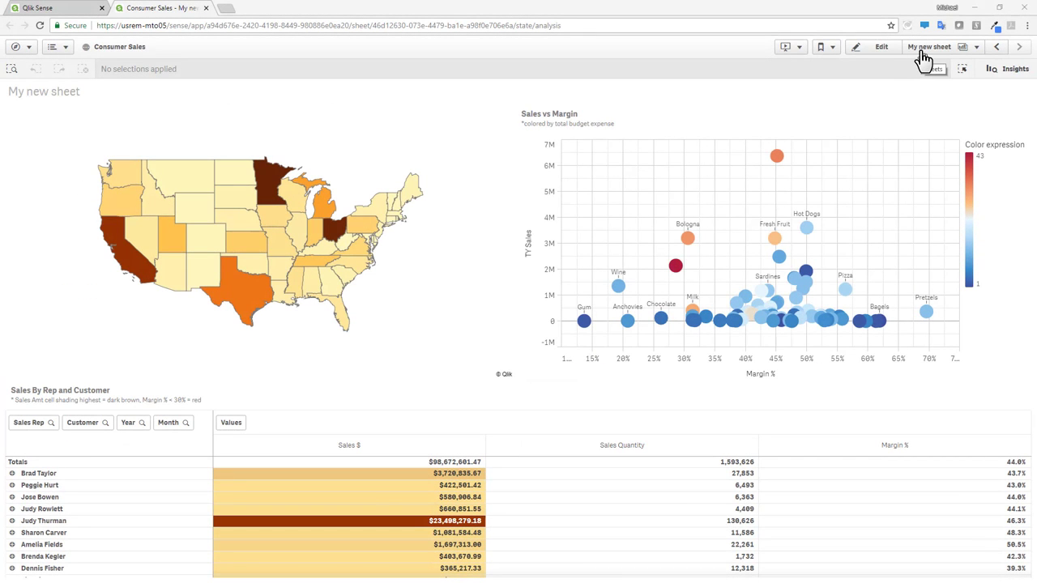
Approve My new sheet from the sheet overview and reopen it
{"action": "left_click", "coordinate": [924, 50]}
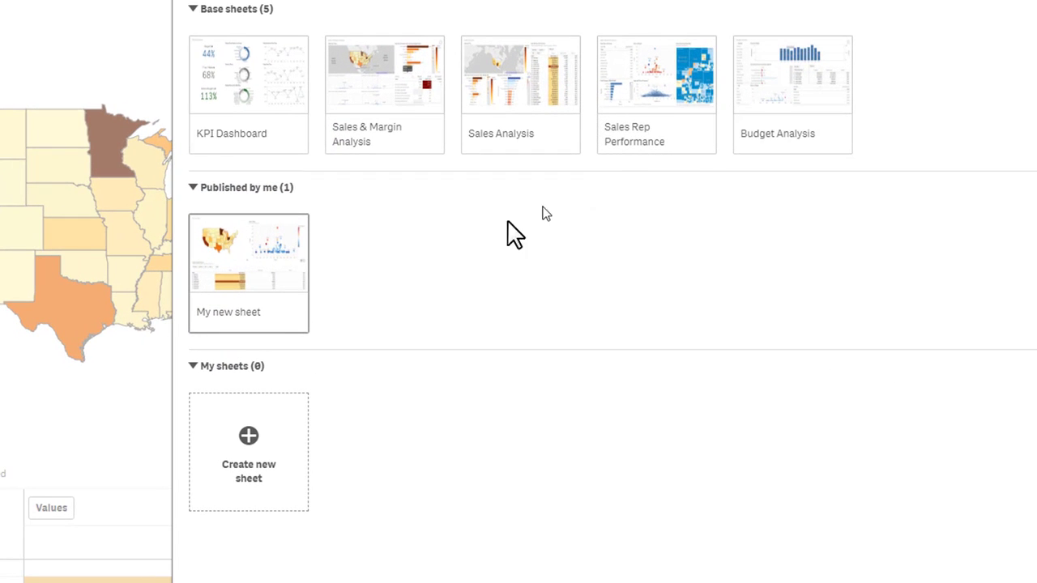
{"action": "right_click", "coordinate": [266, 278]}
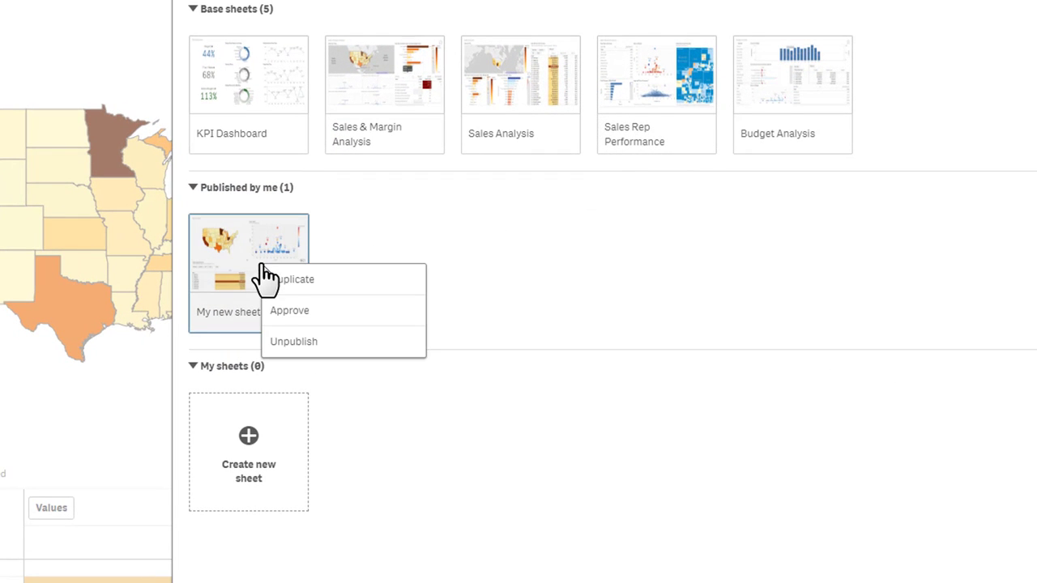
{"action": "left_click", "coordinate": [354, 315]}
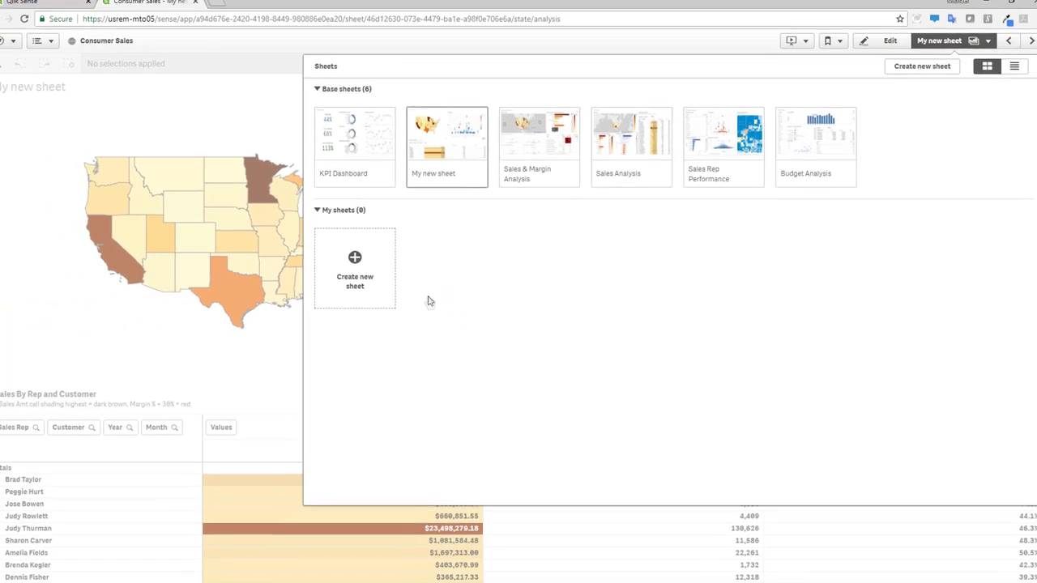
{"action": "left_click", "coordinate": [469, 145]}
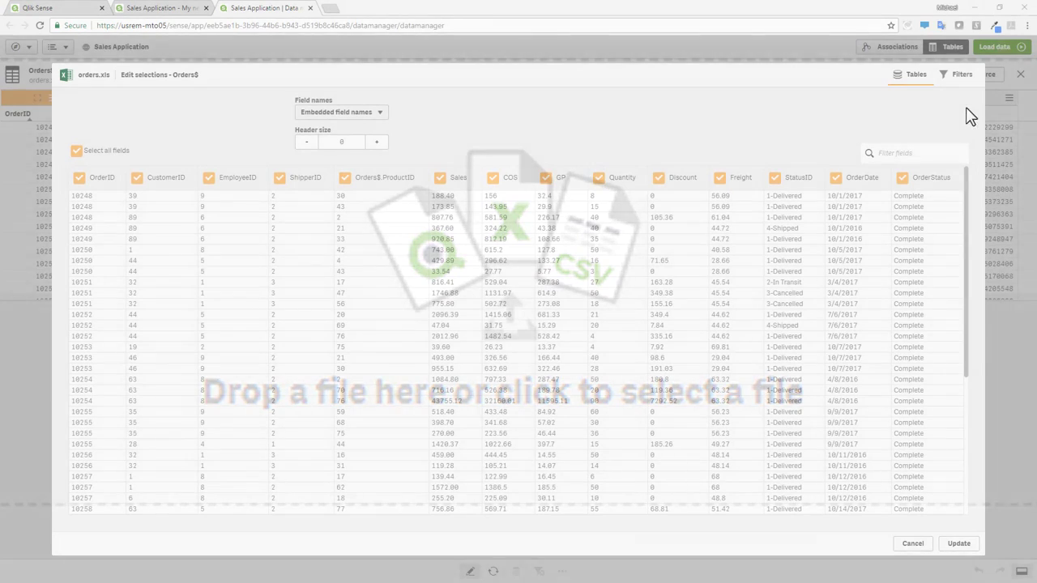
Add a data filter to Orders$ keeping only rows where OrderStatus equals Complete
{"action": "left_click", "coordinate": [960, 76]}
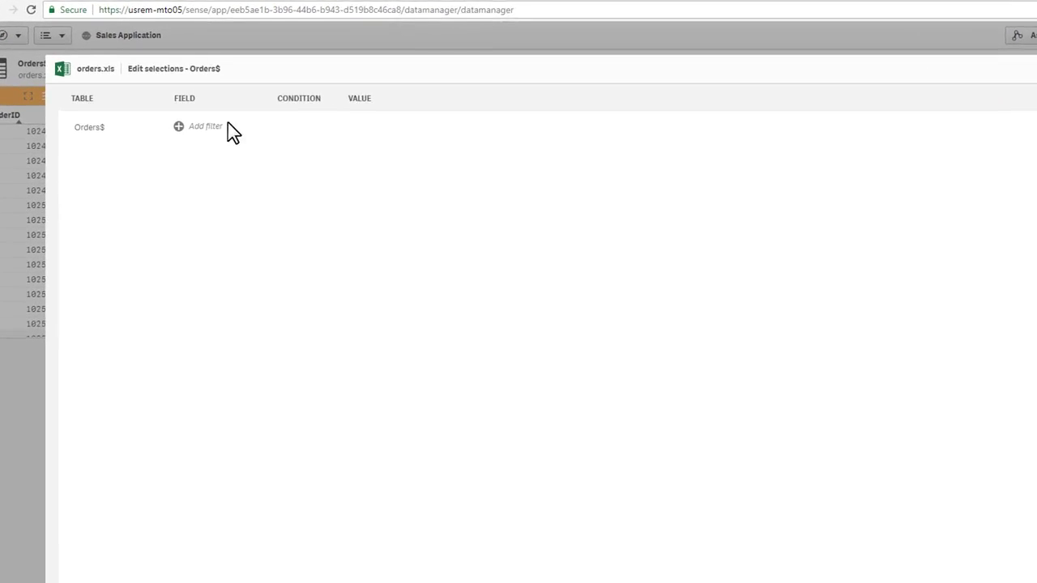
{"action": "left_click", "coordinate": [188, 123]}
{"action": "left_click", "coordinate": [211, 123]}
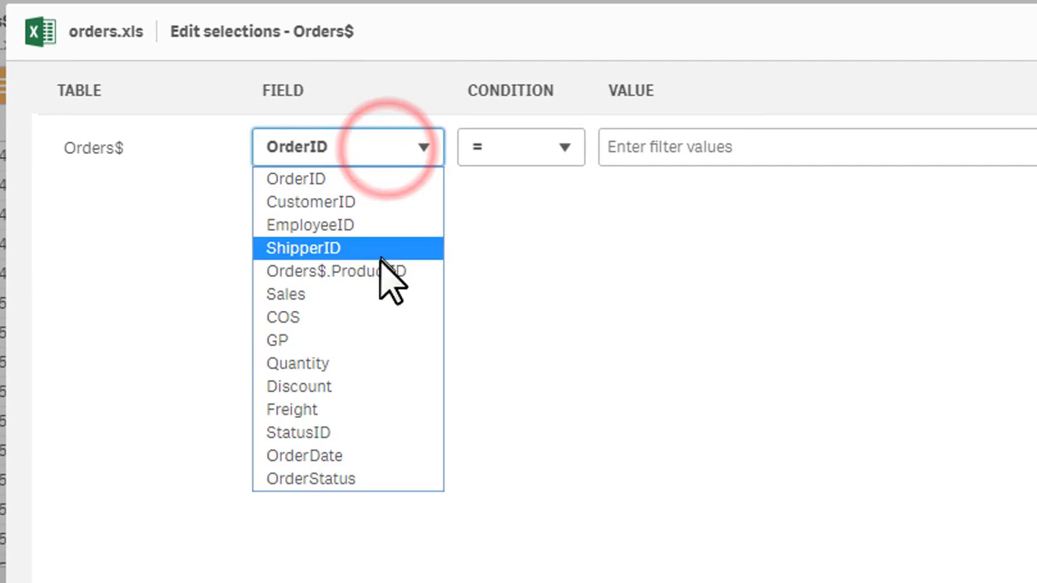
{"action": "left_click", "coordinate": [365, 476]}
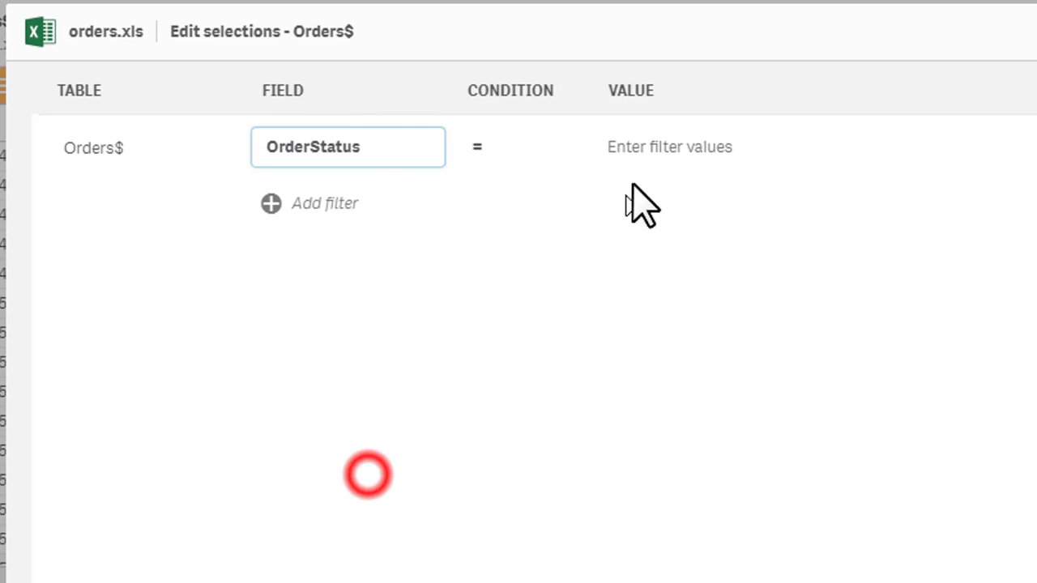
{"action": "left_click", "coordinate": [643, 153]}
{"action": "type", "text": "Complete"}
{"action": "key", "text": "Return"}
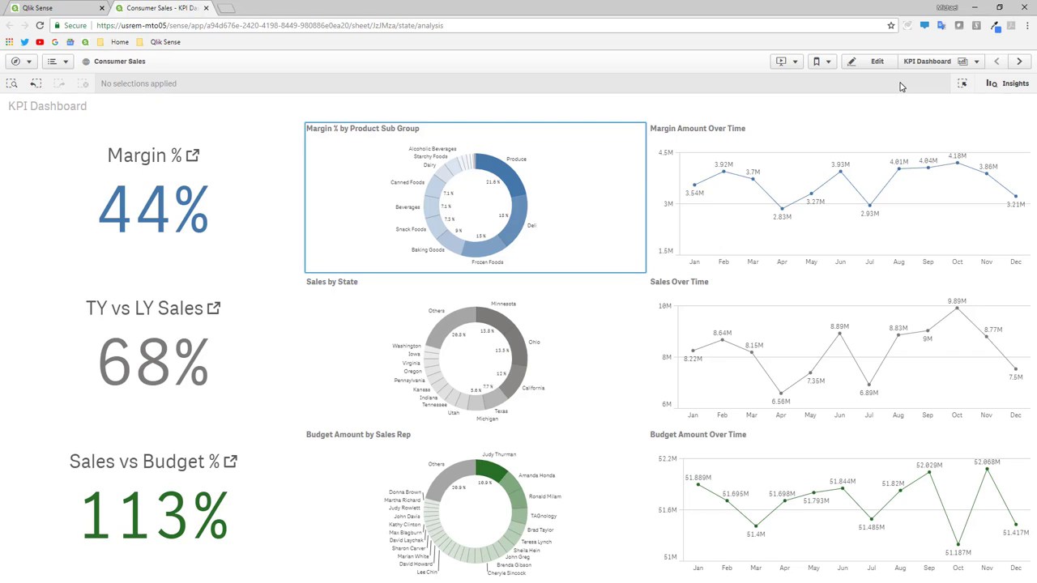
Switch the Sales by State chart to a data table using the keyboard
{"action": "key", "text": "Down"}
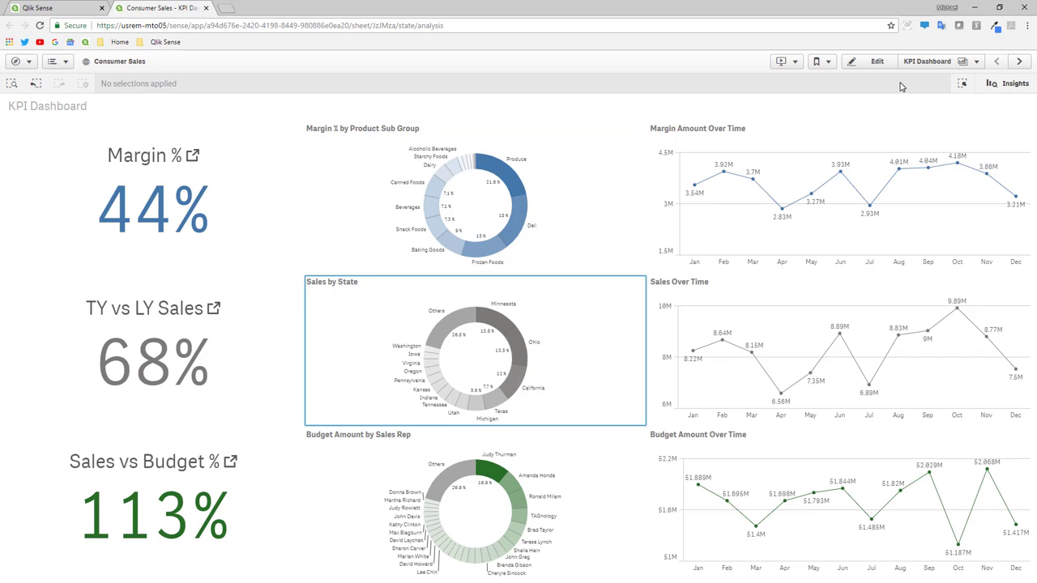
{"action": "key", "text": "alt+t"}
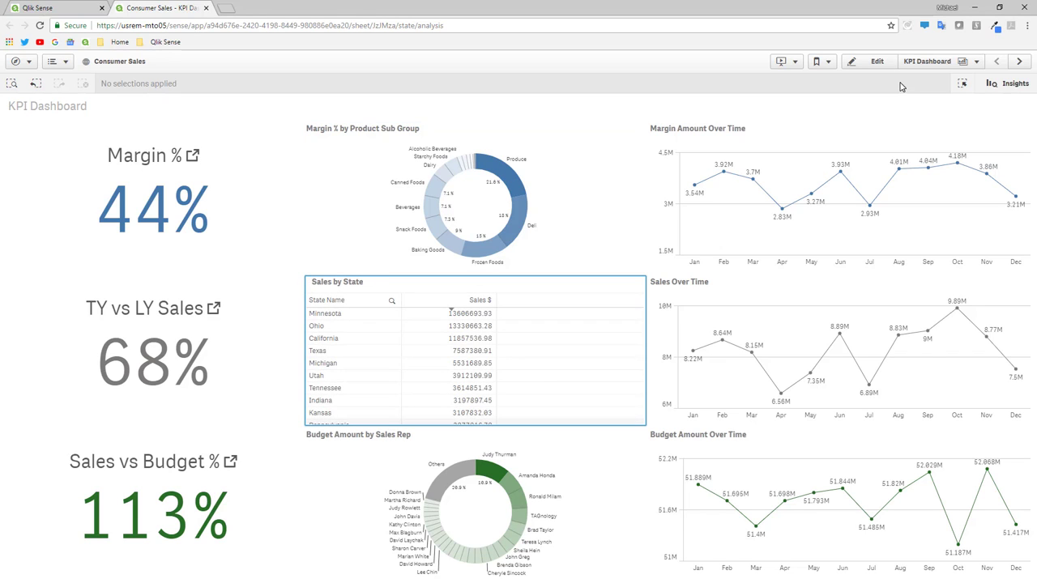
{"action": "key", "text": "Return"}
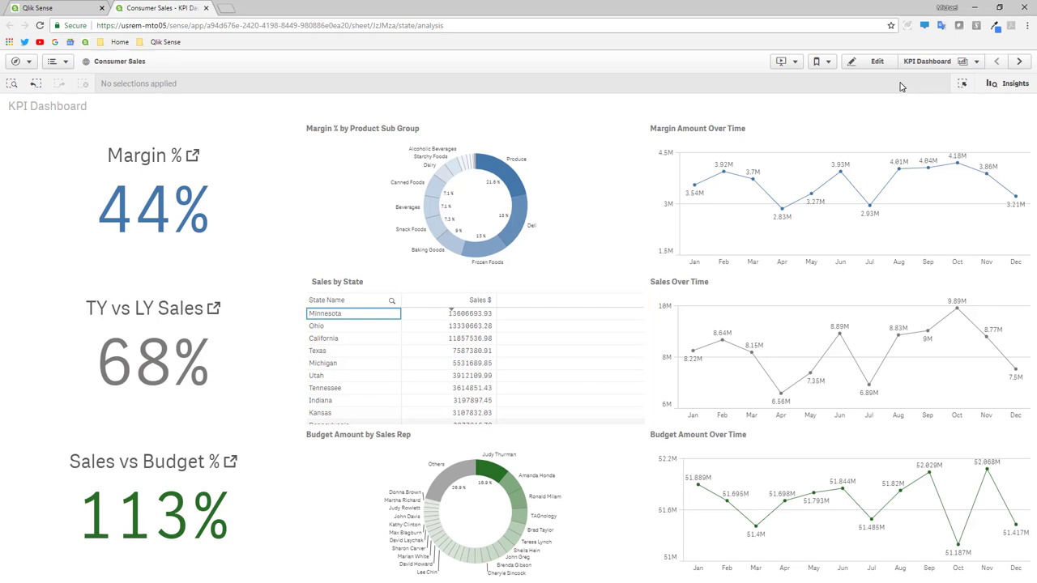
Select Minnesota, Ohio, California and Texas in the state table and confirm
{"action": "key", "text": "space"}
{"action": "key", "text": "Down"}
{"action": "key", "text": "space"}
{"action": "key", "text": "Down"}
{"action": "key", "text": "space"}
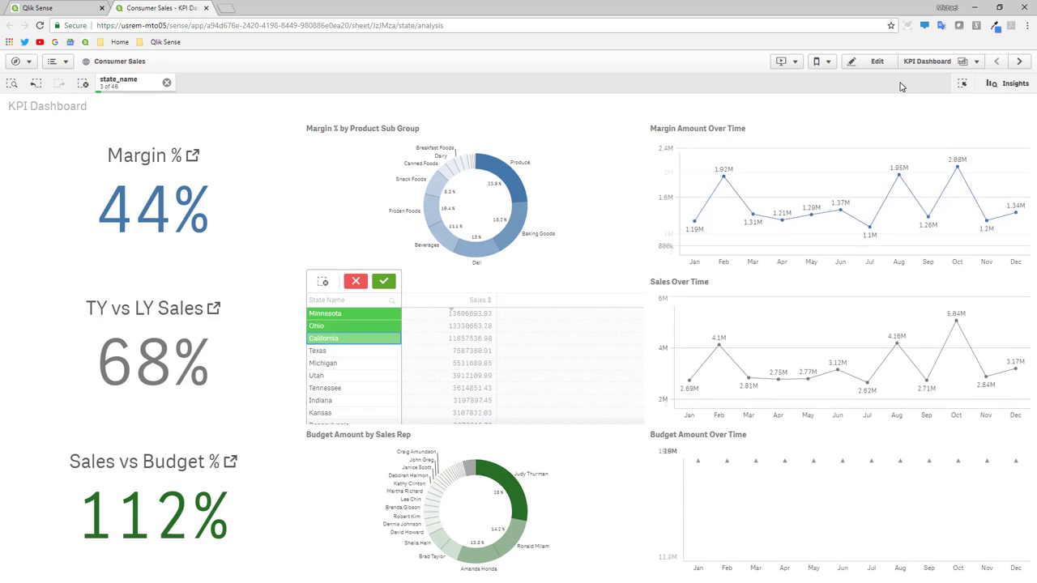
{"action": "key", "text": "Down"}
{"action": "key", "text": "space"}
{"action": "key", "text": "Return"}
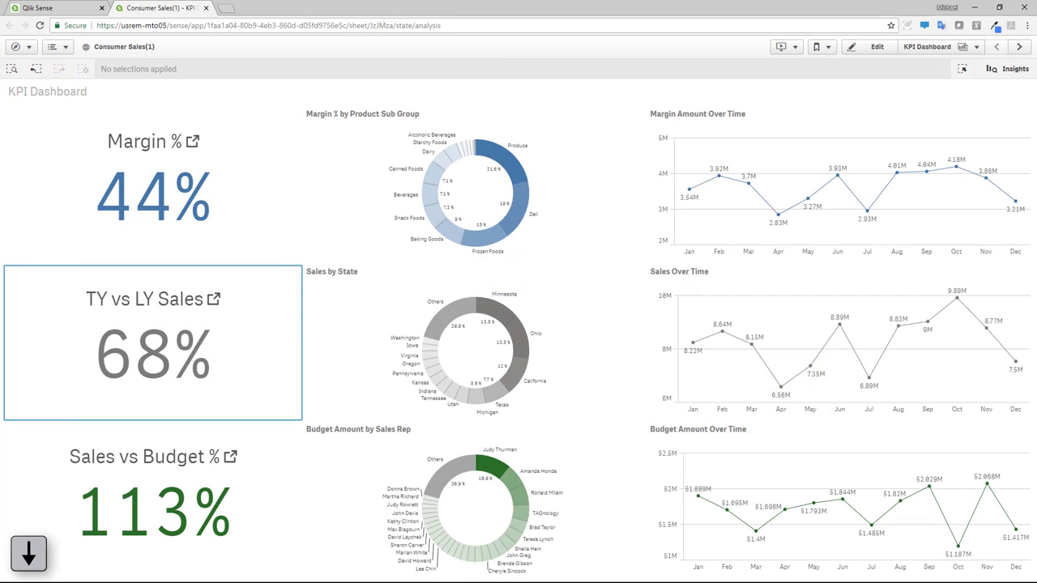
Show Sales by State and Budget Amount by Sales Rep as data tables
{"action": "key", "text": "Right"}
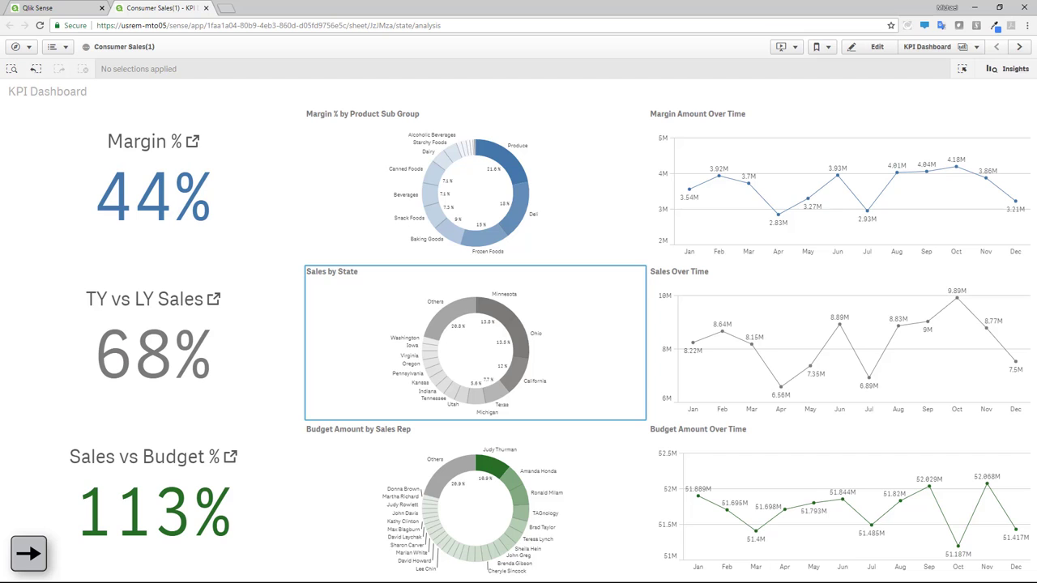
{"action": "key", "text": "Return"}
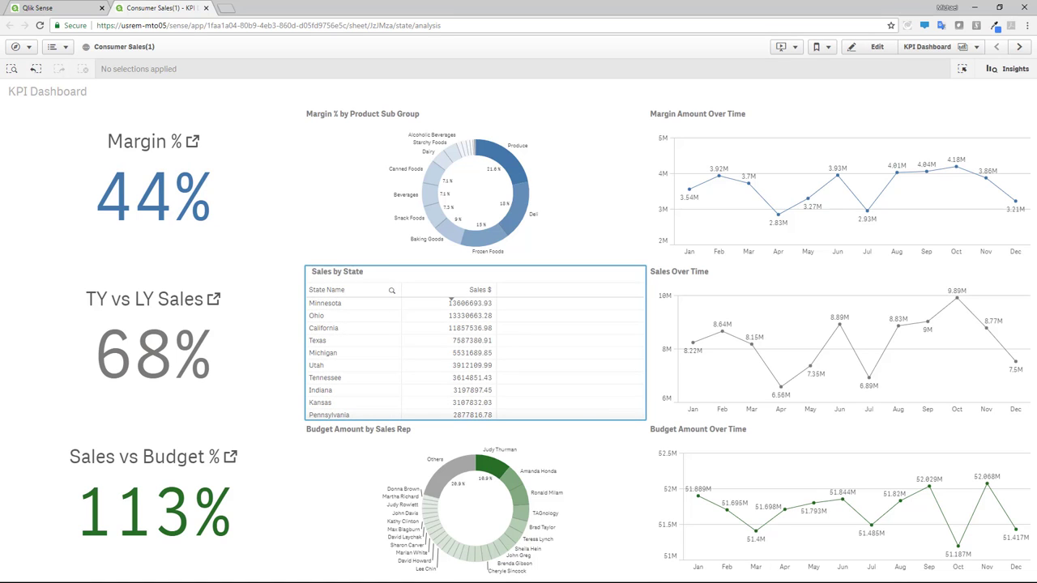
{"action": "key", "text": "Down"}
{"action": "key", "text": "Return"}
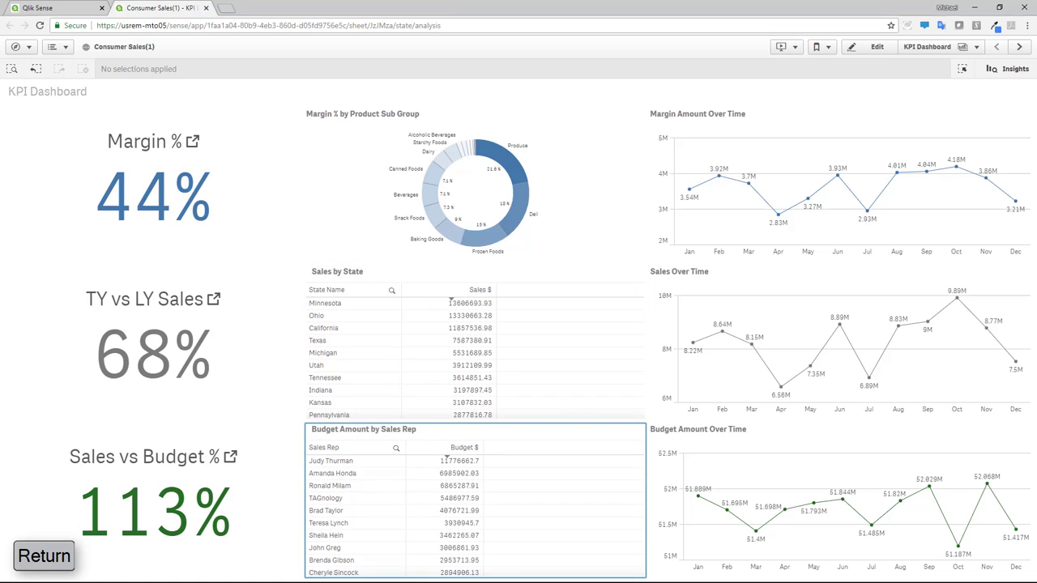
Select four sales reps from the third rep down and confirm
{"action": "key", "text": "Down"}
{"action": "key", "text": "Down"}
{"action": "key", "text": "Down"}
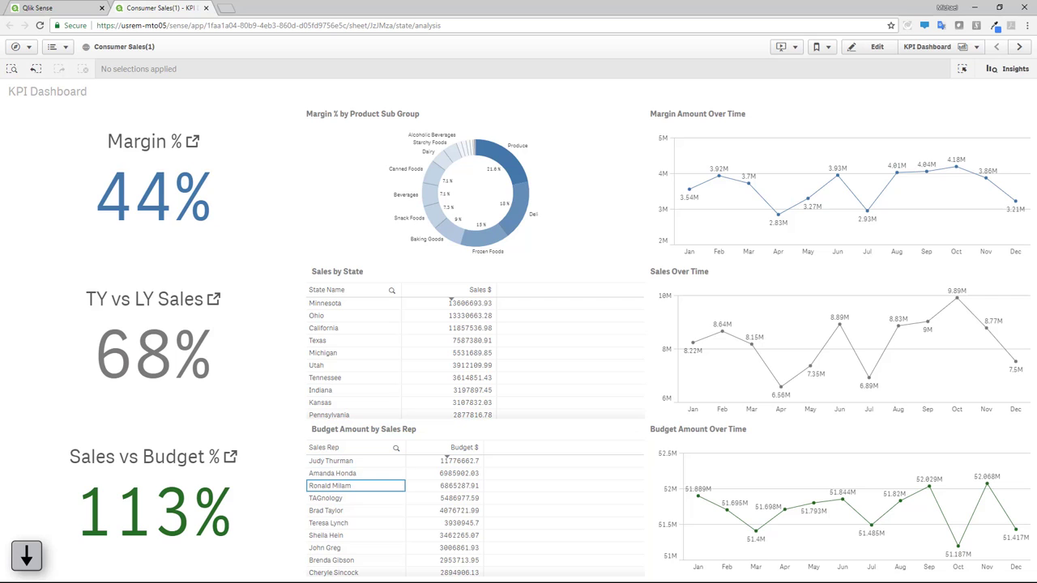
{"action": "key", "text": "shift+Down"}
{"action": "key", "text": "shift+Down"}
{"action": "key", "text": "shift+Down"}
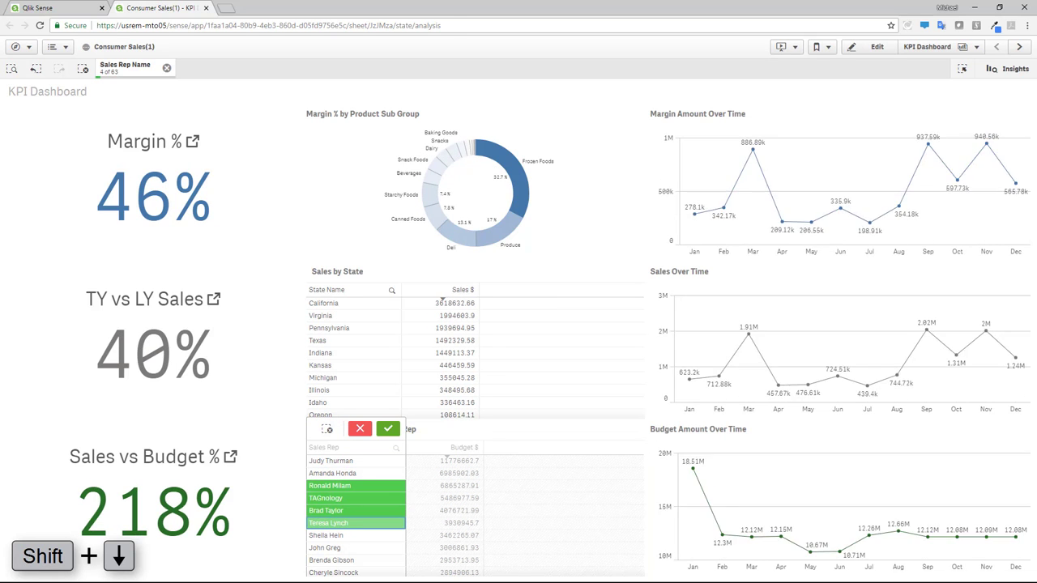
{"action": "key", "text": "Return"}
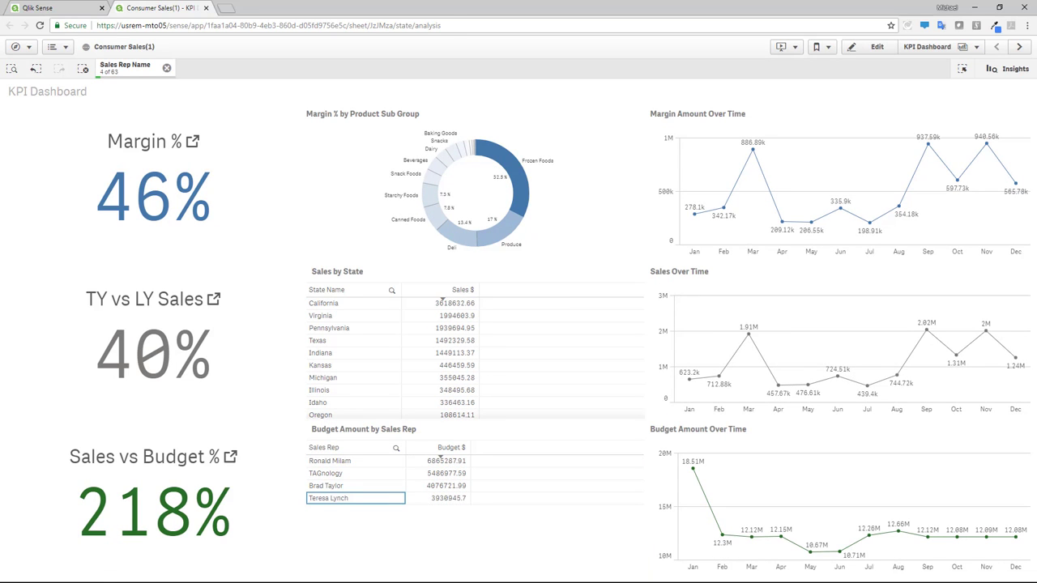